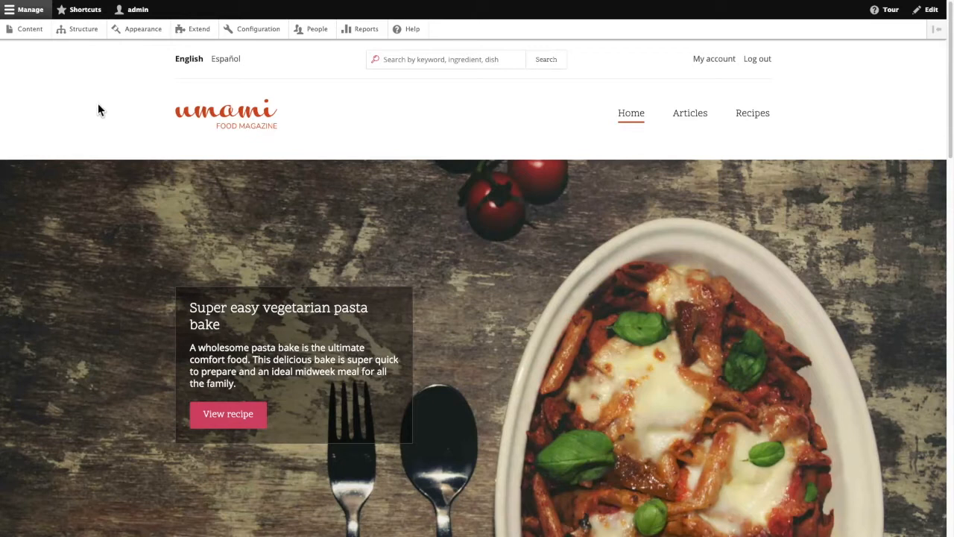
Look over the site's home page and open the list of content types
scroll(390, 240, down, 3)
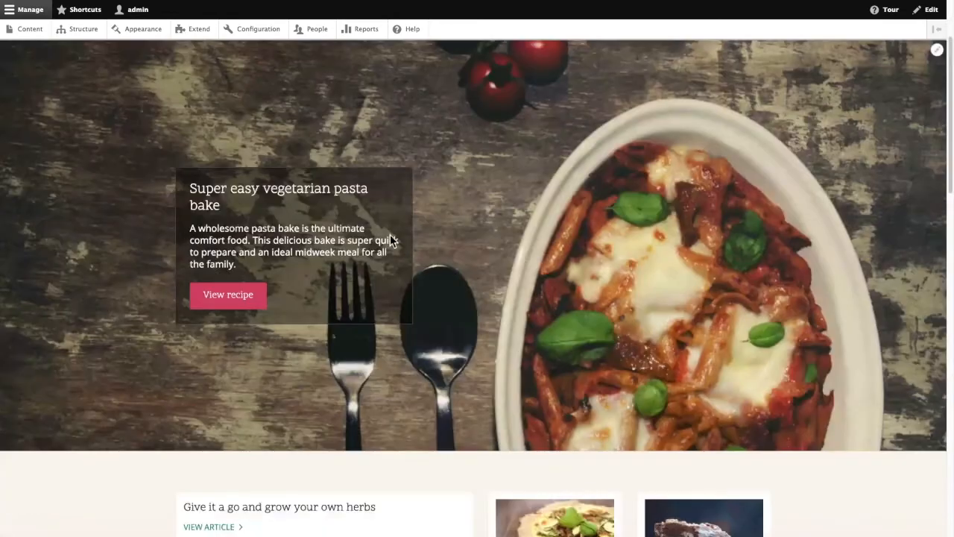
scroll(358, 400, up, 3)
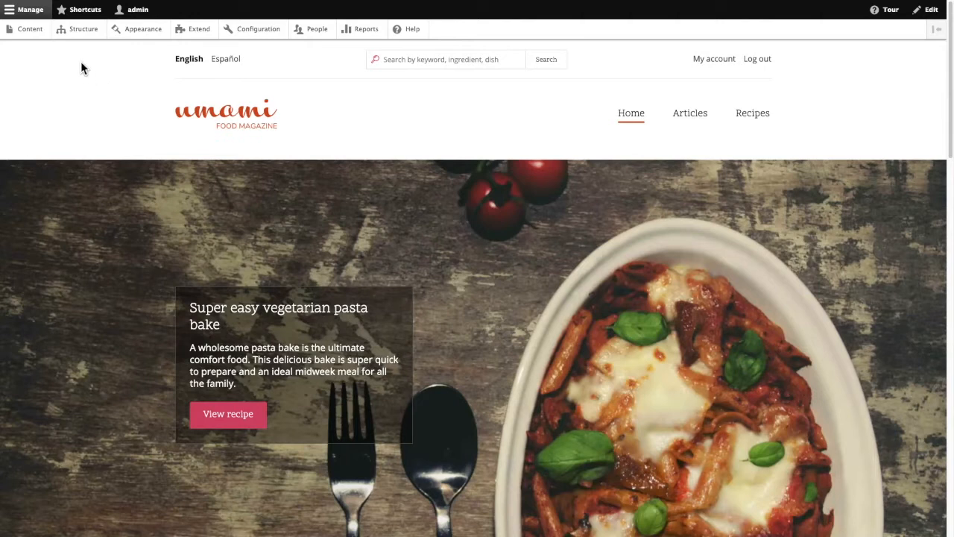
click(87, 36)
click(70, 175)
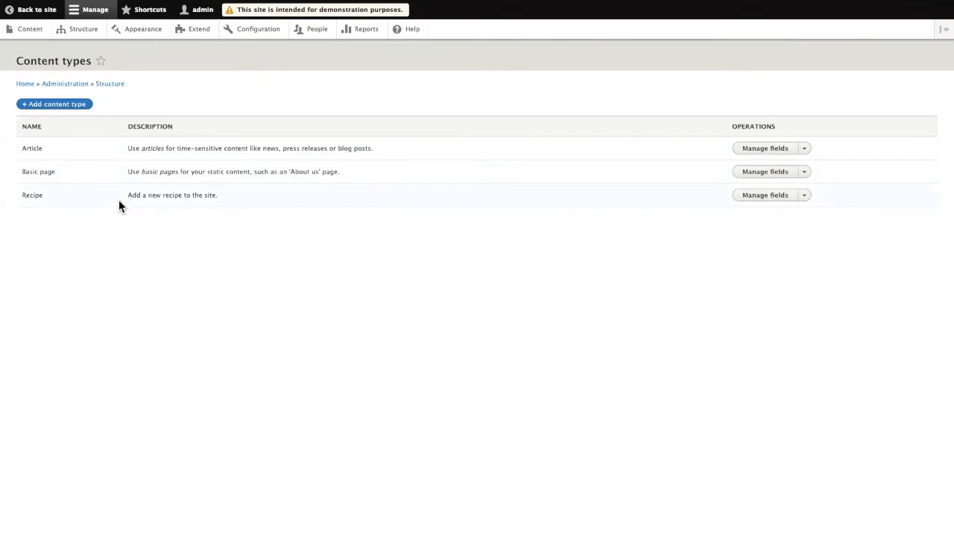
Review the fields of the Basic page, Article and Recipe content types
click(750, 175)
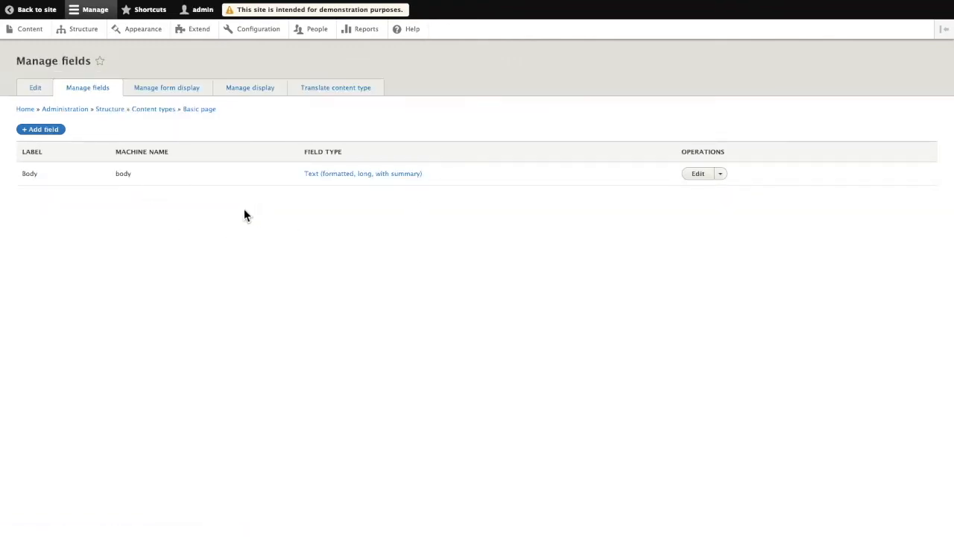
key(super+Left)
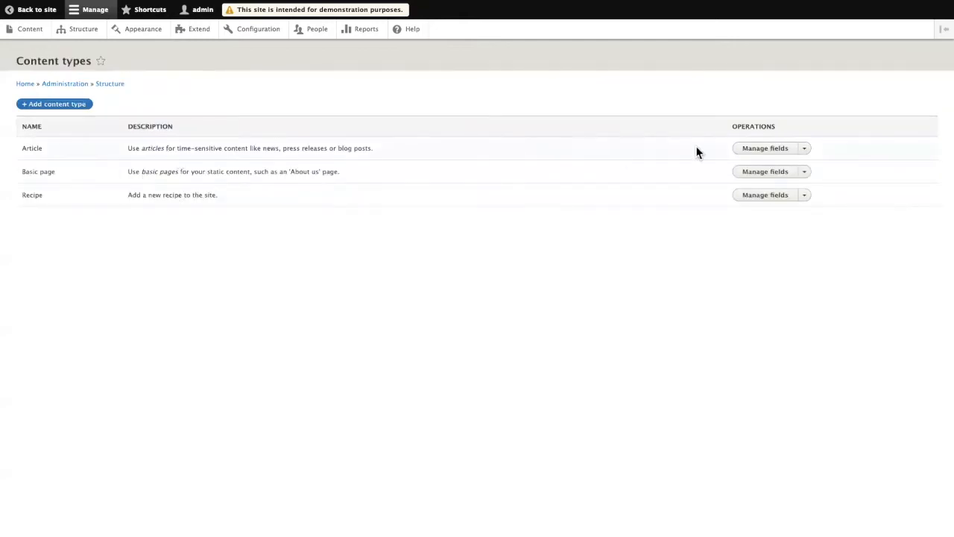
click(751, 149)
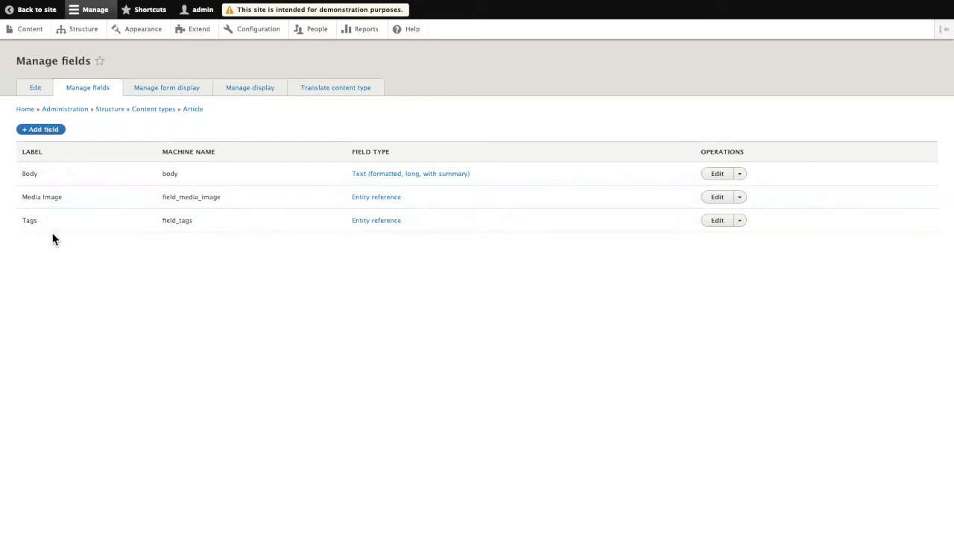
key(alt+Left)
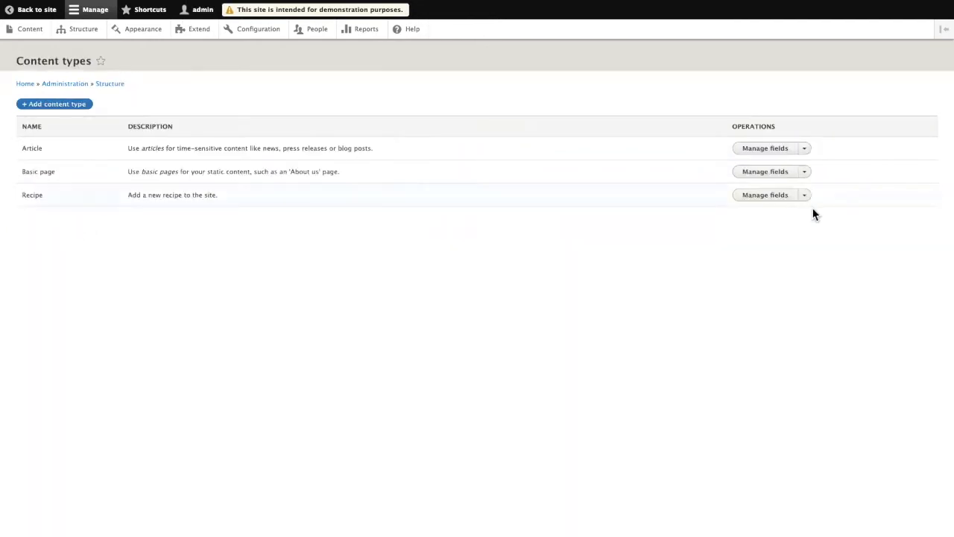
click(765, 196)
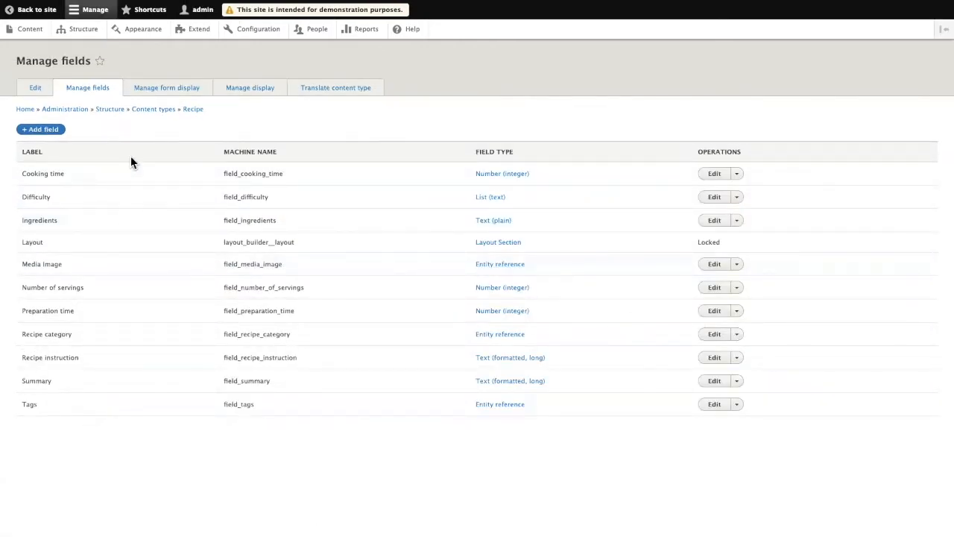
Examine the site's content overview, including content types, authors, statuses, update dates and the operations available for the first item
click(28, 34)
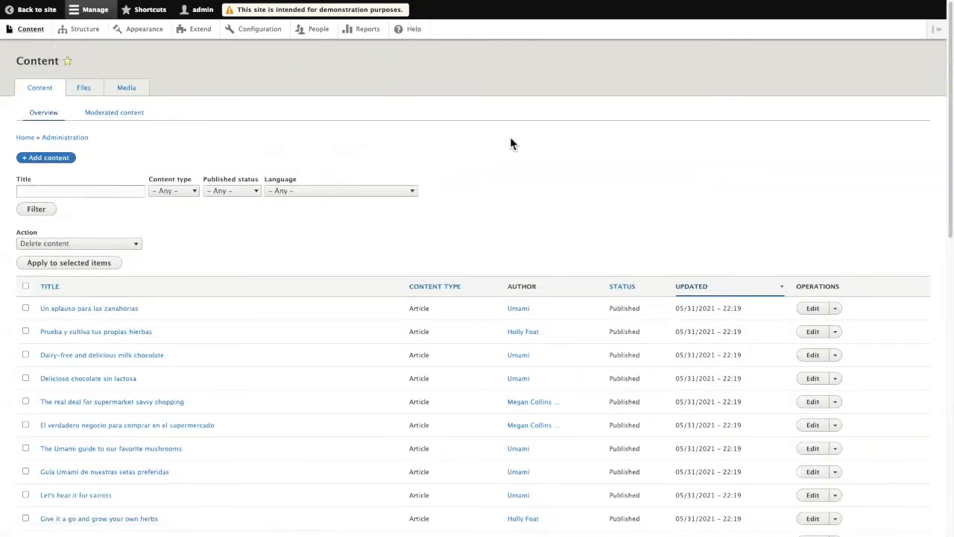
scroll(510, 141, down, 3)
scroll(510, 144, down, 3)
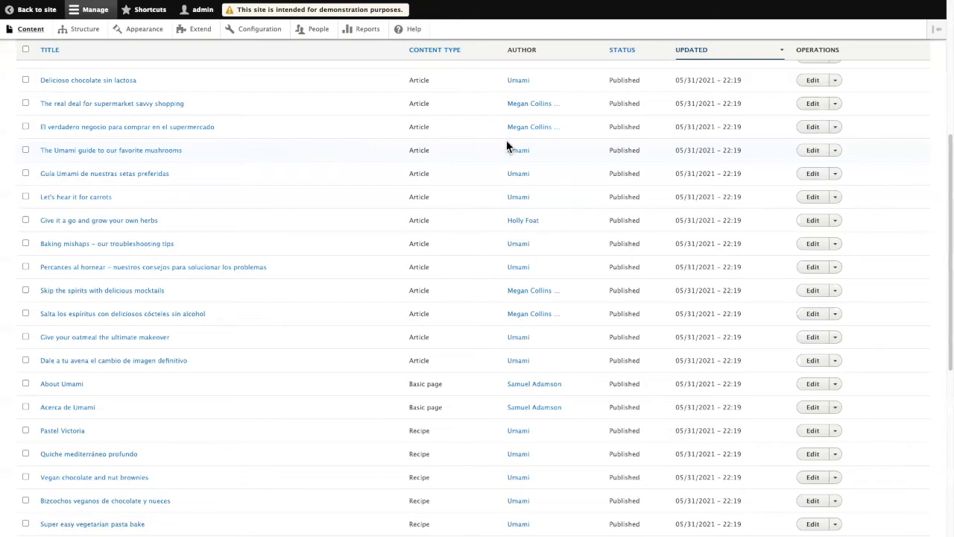
scroll(505, 149, up, 7)
scroll(482, 190, down, 3)
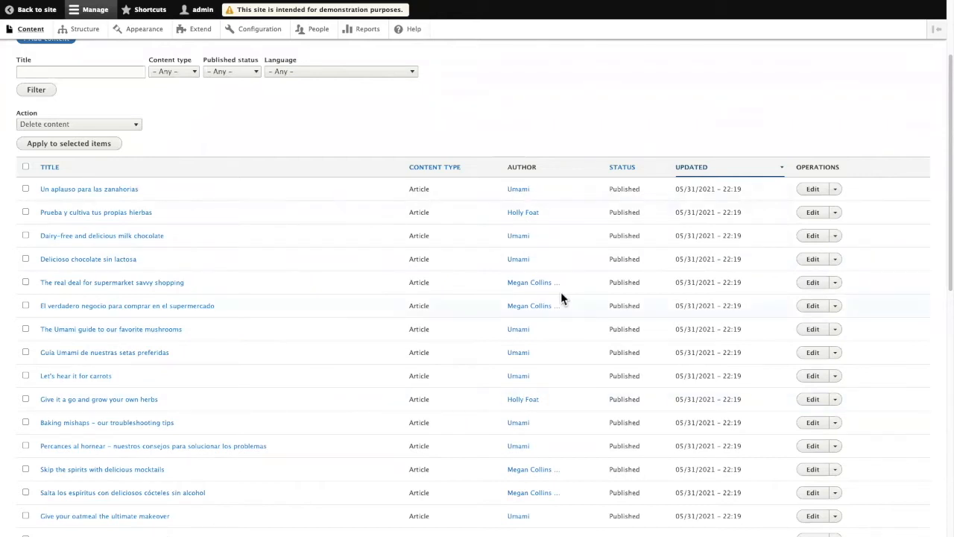
scroll(645, 266, down, 10)
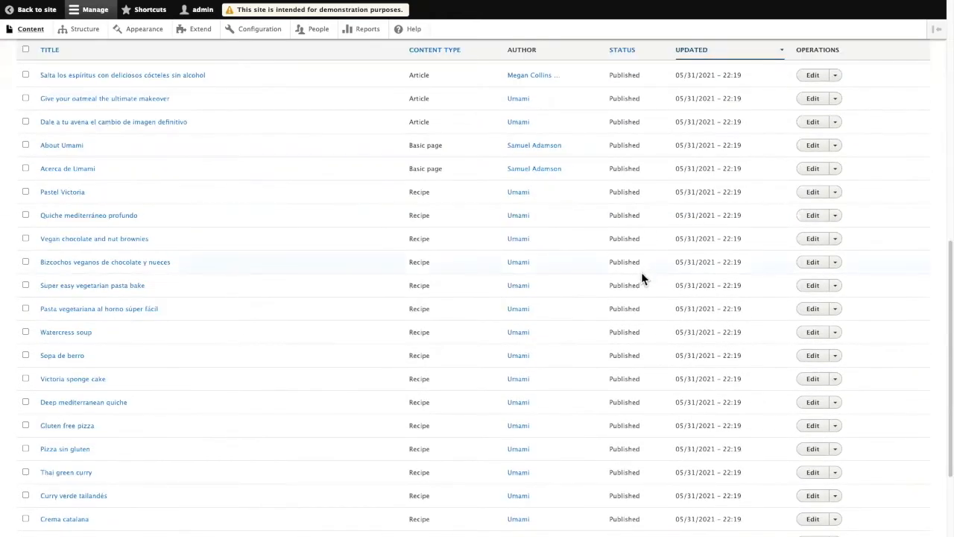
scroll(641, 270, up, 10)
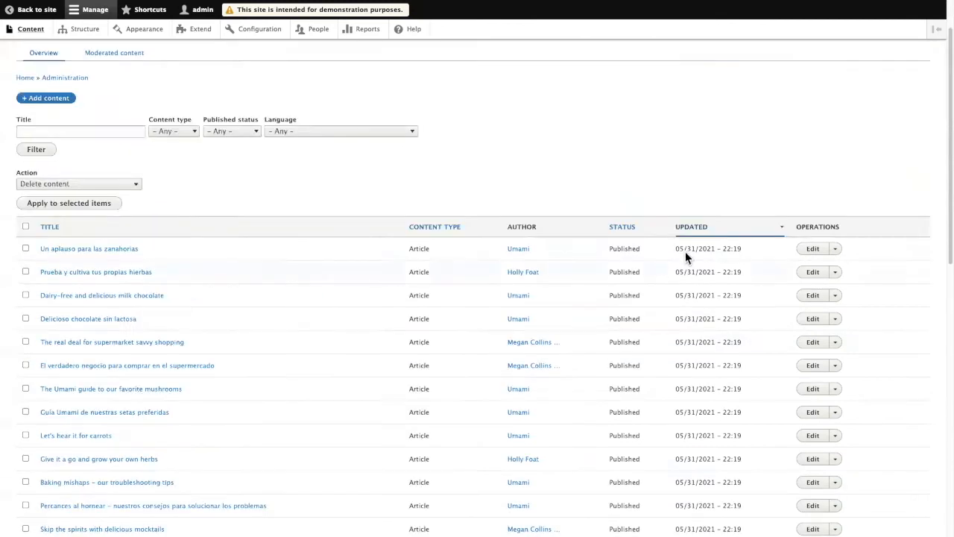
click(836, 250)
scroll(85, 107, up, 1)
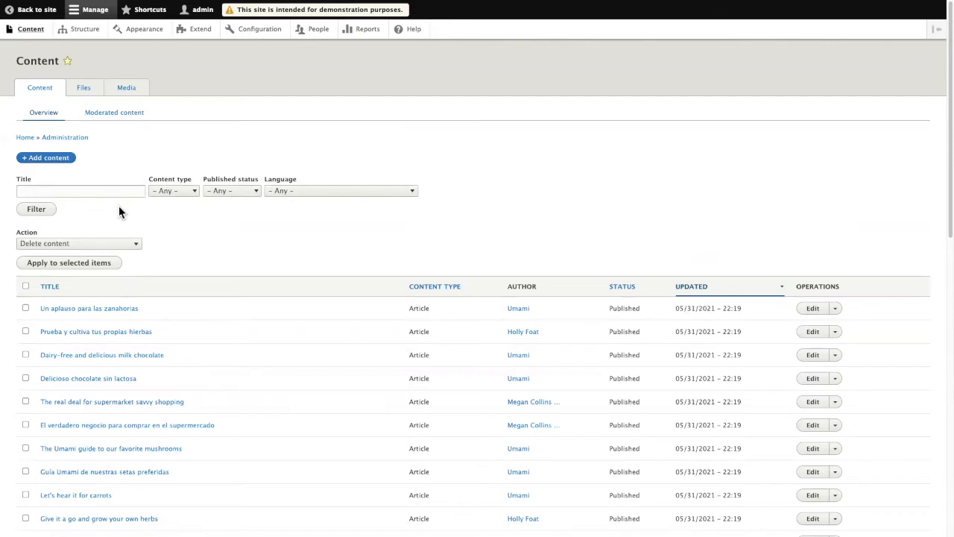
Filter the content list to show only items of the Recipe content type
click(188, 193)
click(180, 228)
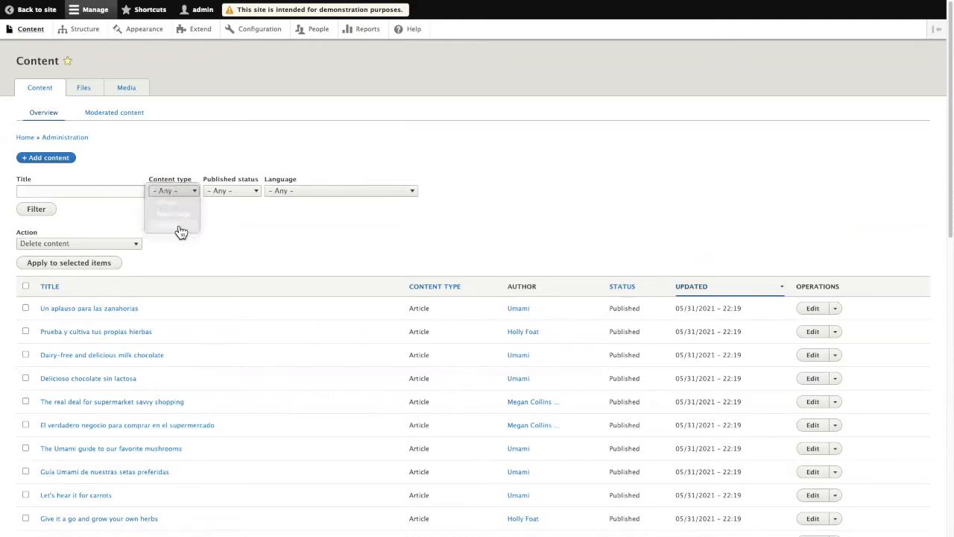
click(37, 213)
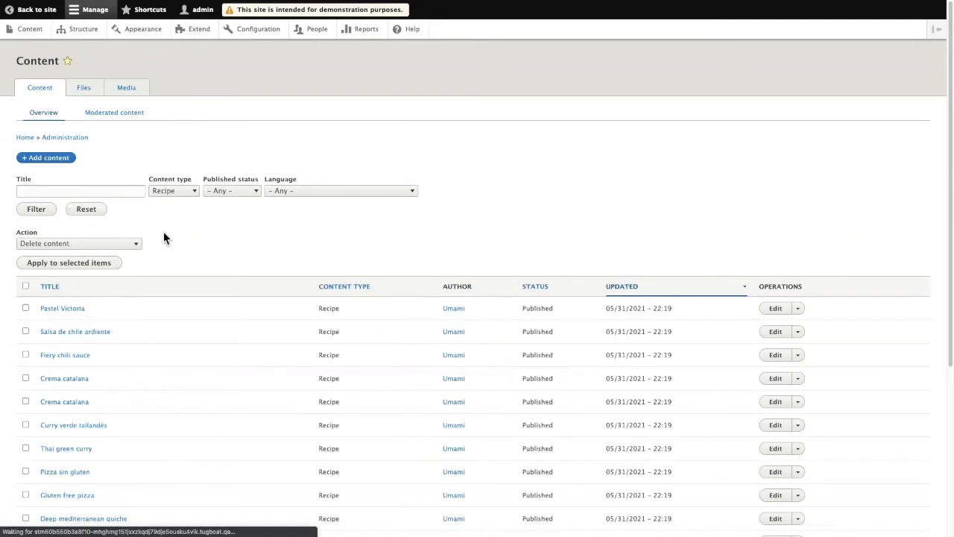
Open the Gluten free pizza recipe for editing and review its fields from recipe name down to the publishing state
scroll(193, 232, down, 3)
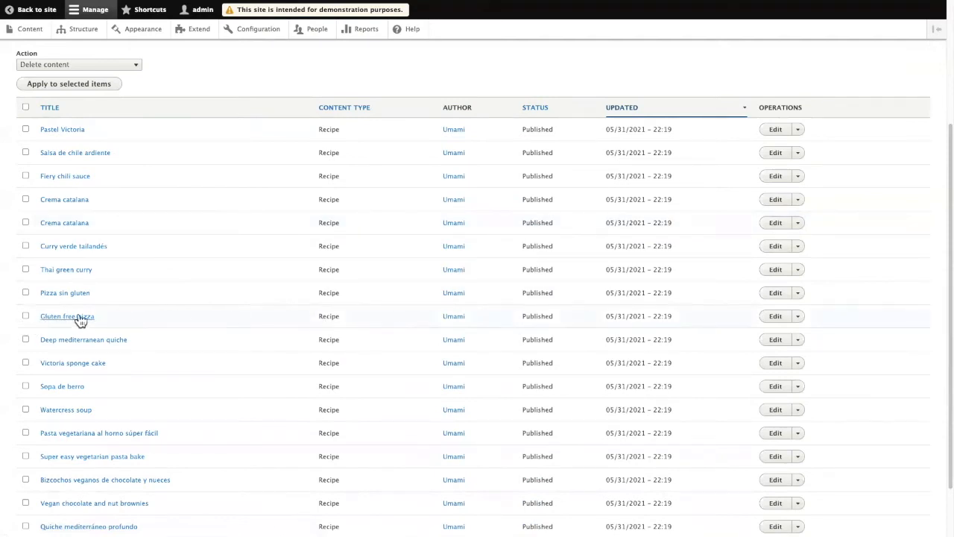
click(776, 319)
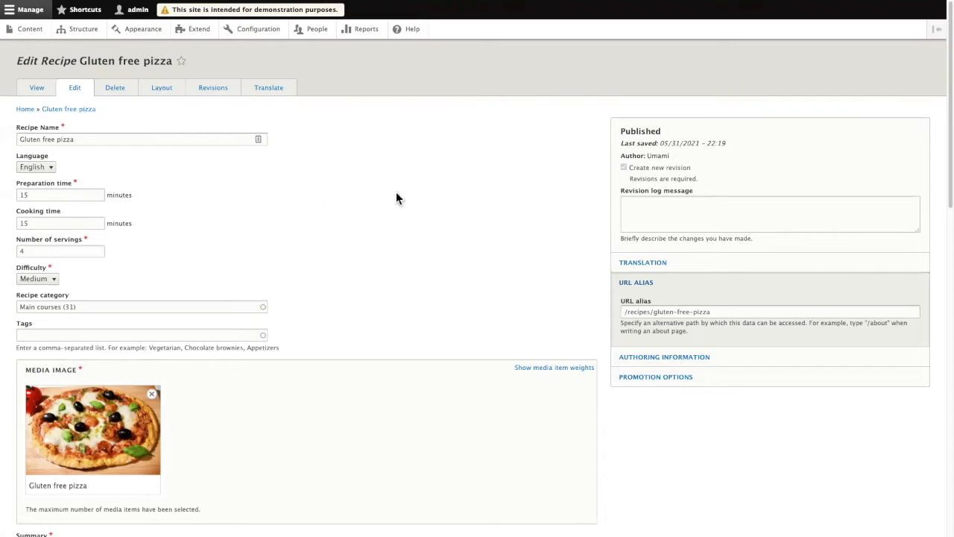
scroll(395, 198, down, 3)
scroll(285, 229, down, 1)
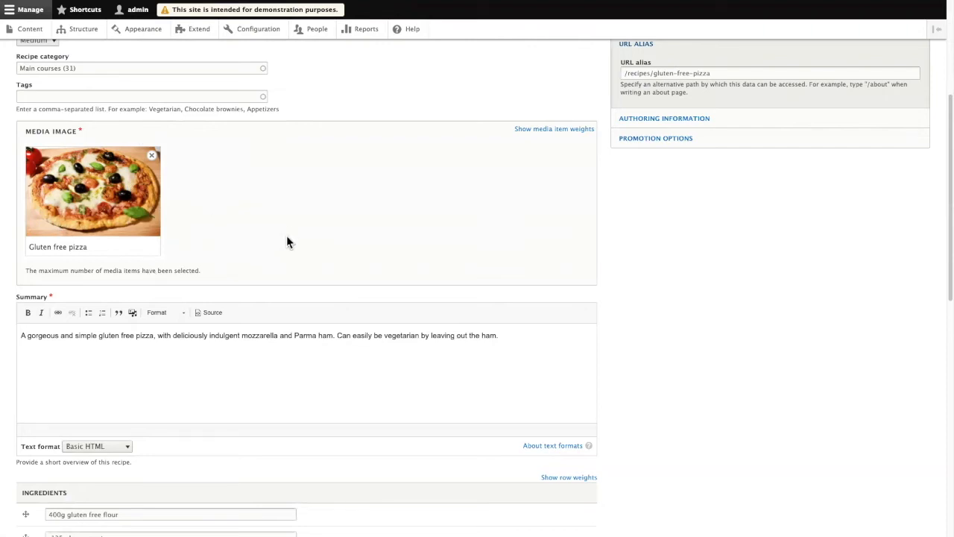
scroll(283, 237, down, 3)
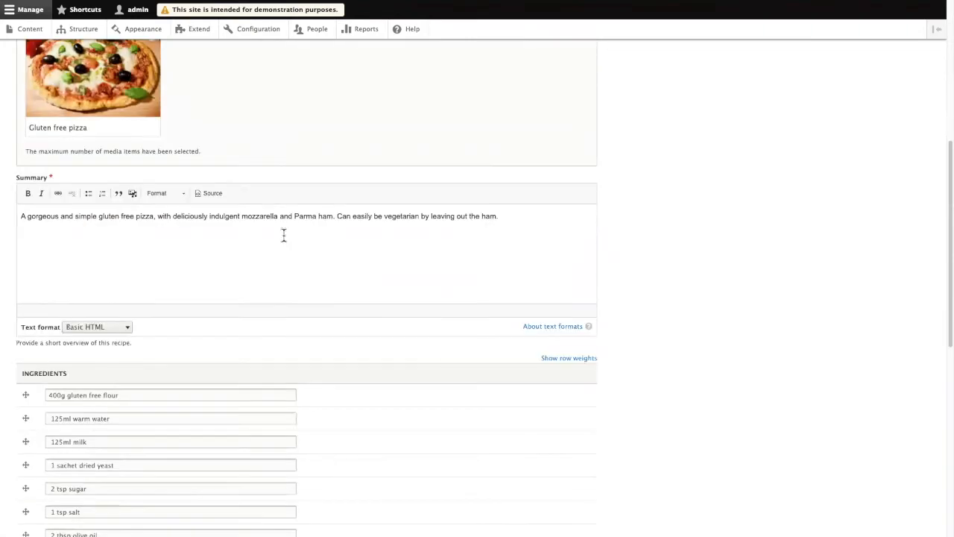
scroll(379, 252, down, 6)
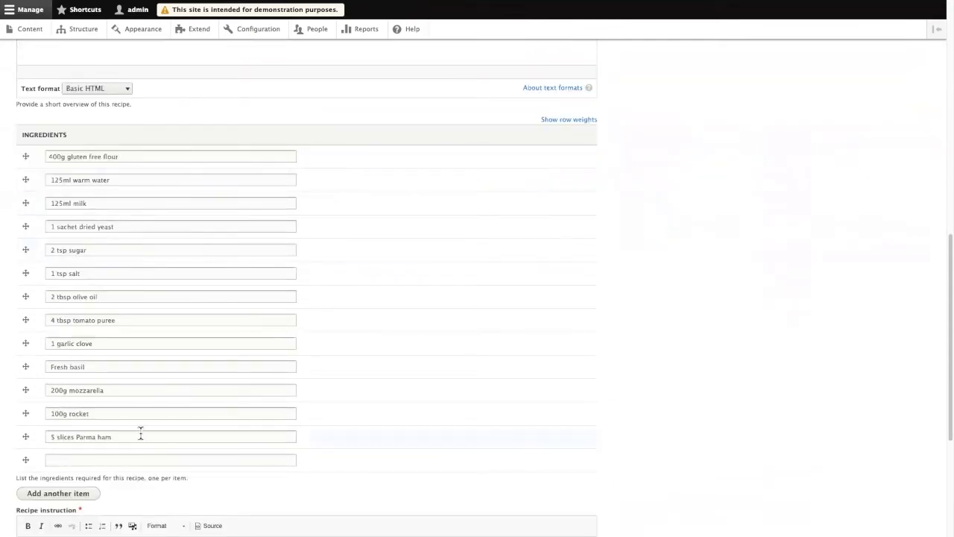
scroll(140, 433, down, 6)
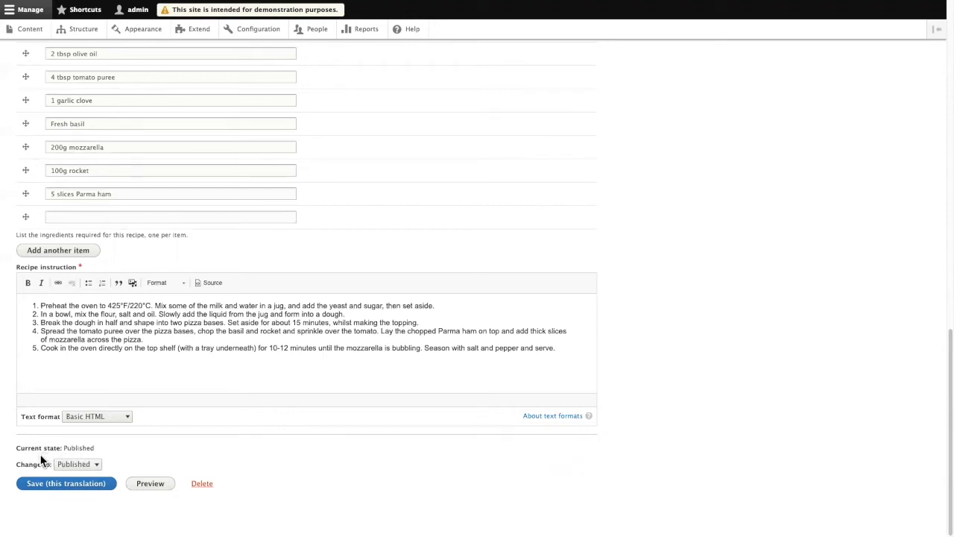
scroll(59, 450, up, 20)
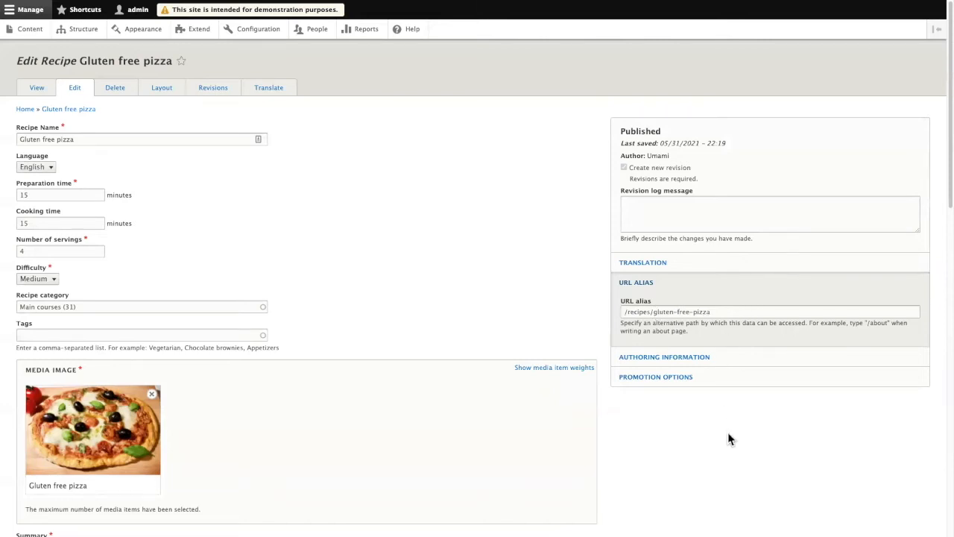
Expand the recipe's authoring information and promotion options and review their settings
click(660, 358)
scroll(671, 373, down, 2)
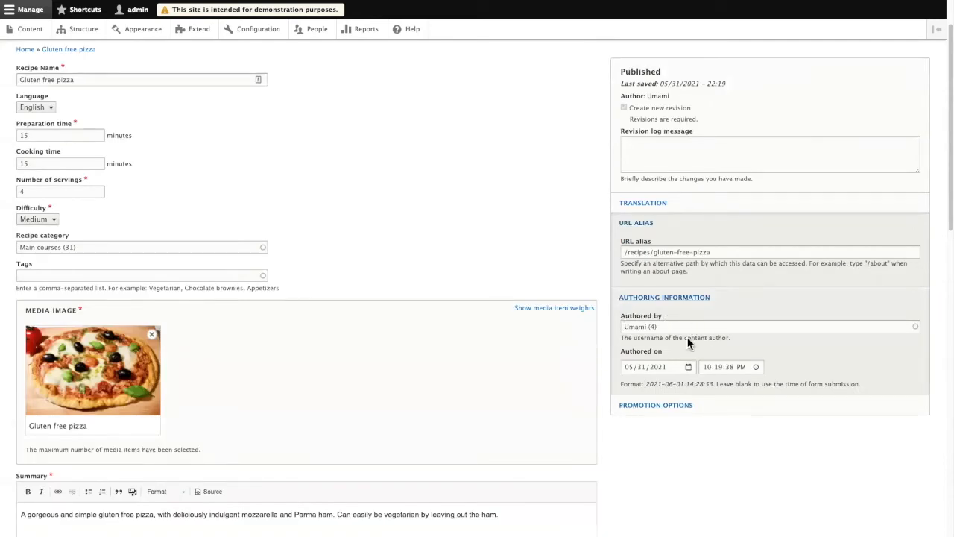
click(651, 412)
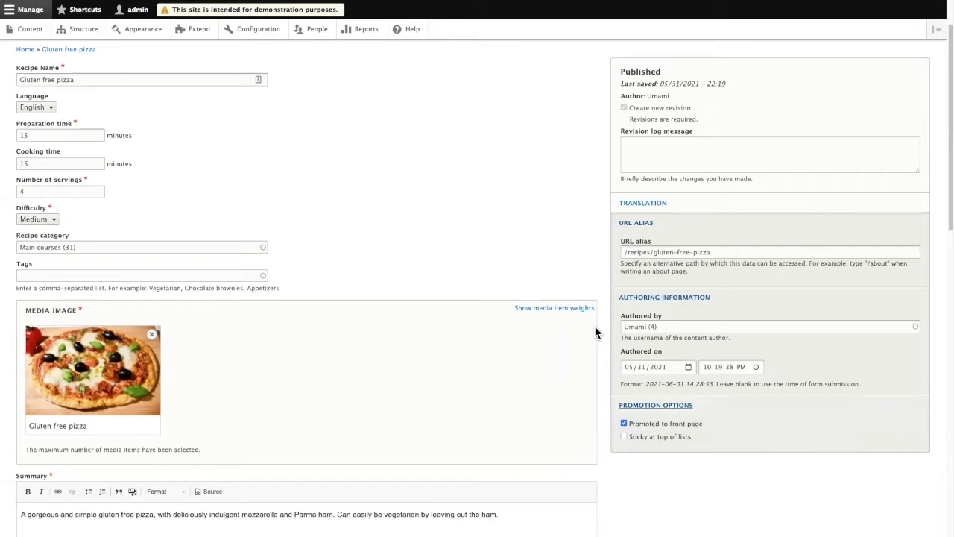
scroll(649, 445, down, 2)
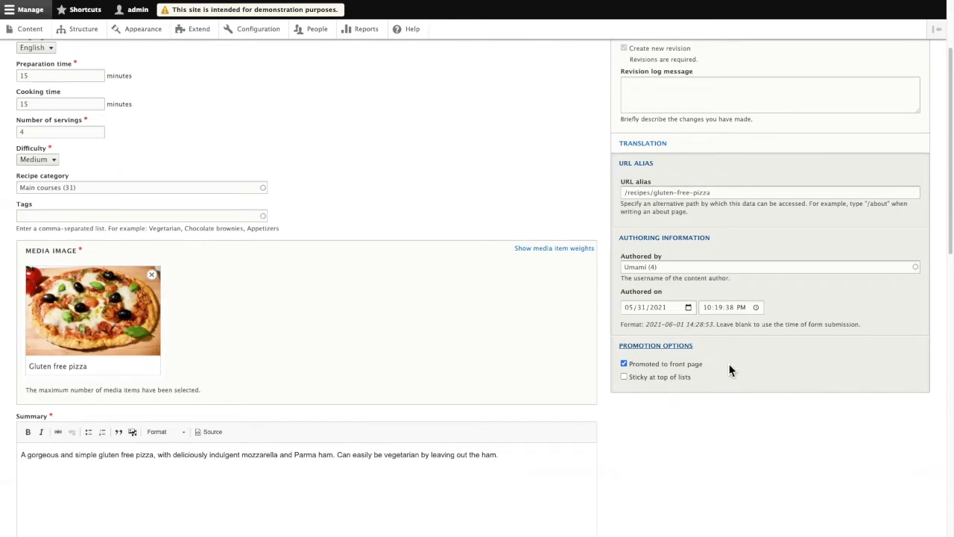
scroll(733, 397, up, 3)
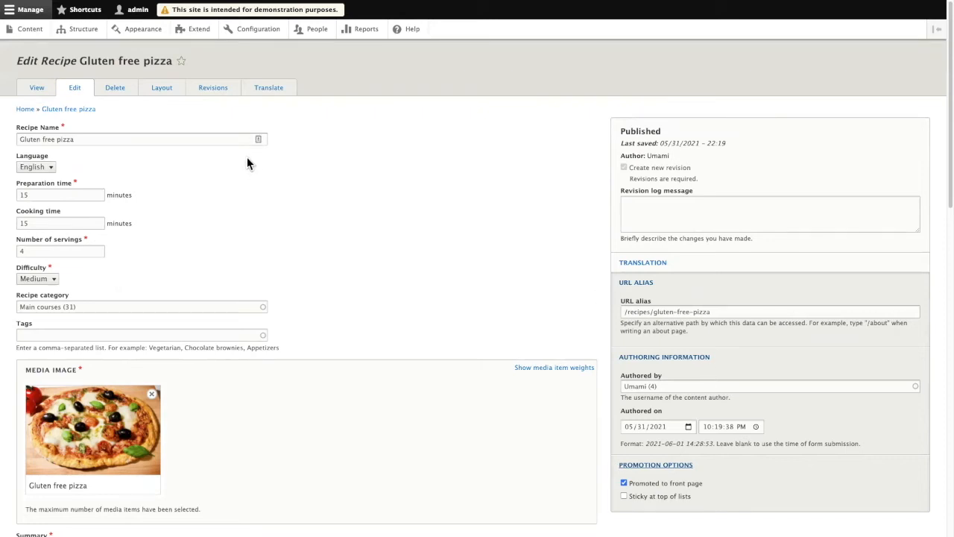
Check the delete confirmation page and the revision history of the Gluten free pizza recipe
click(112, 88)
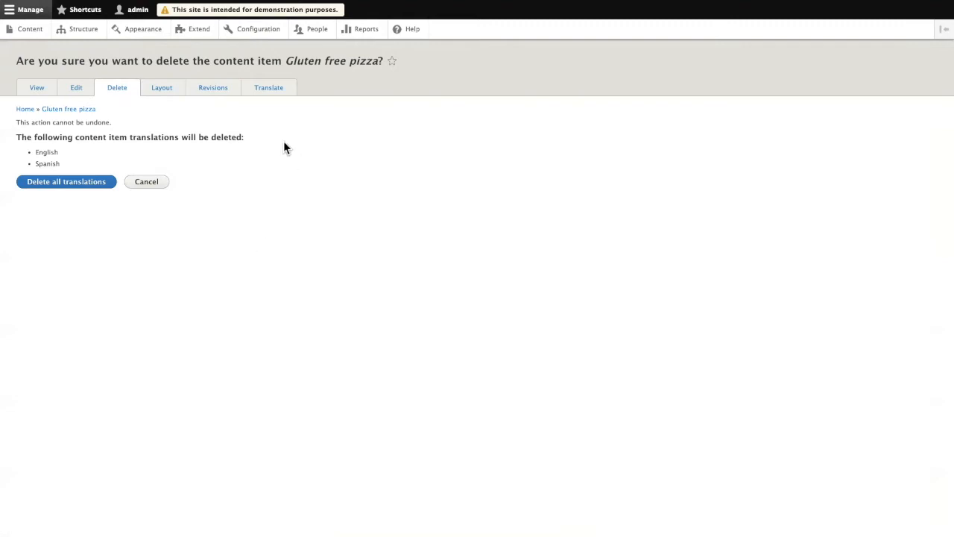
click(213, 89)
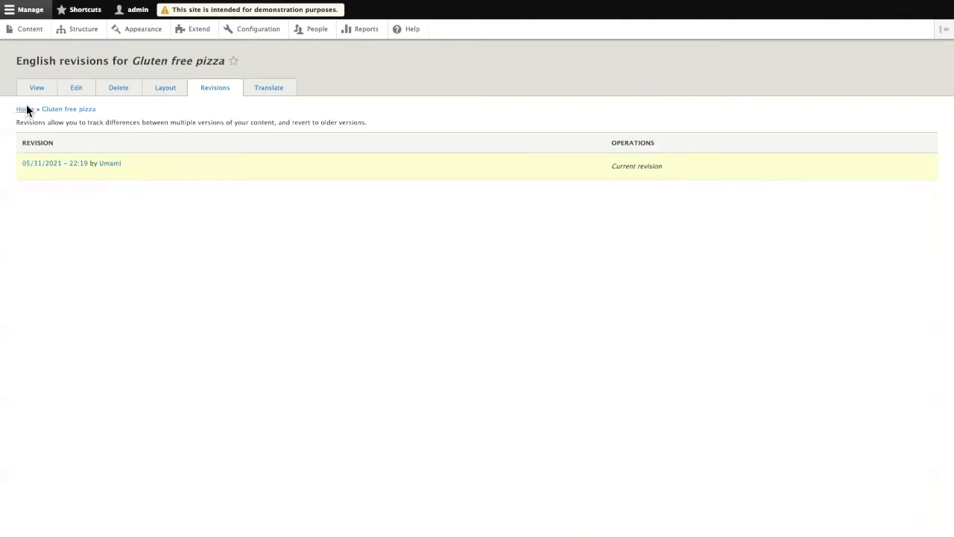
View the published Gluten free pizza page and look through its details, ingredients and instructions
click(37, 88)
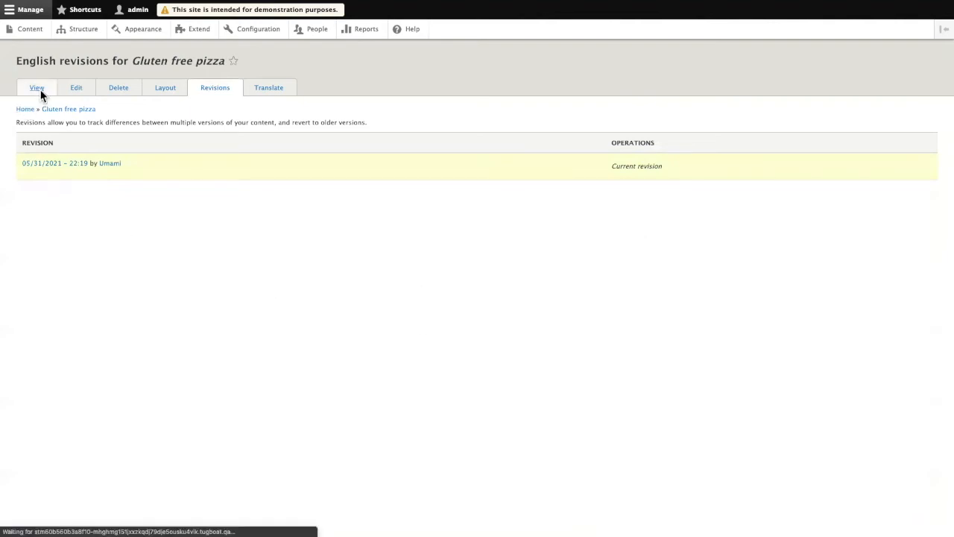
scroll(83, 175, down, 3)
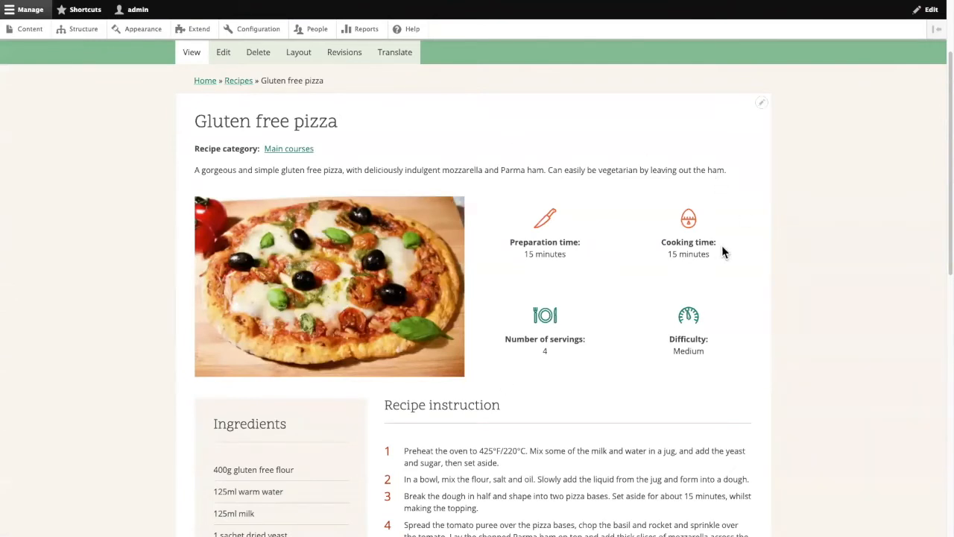
scroll(767, 241, down, 10)
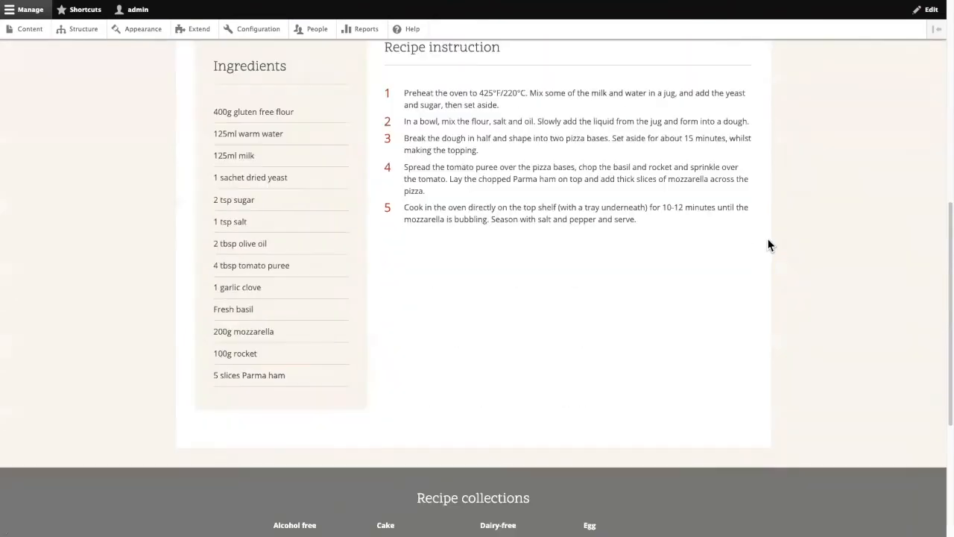
scroll(768, 239, up, 12)
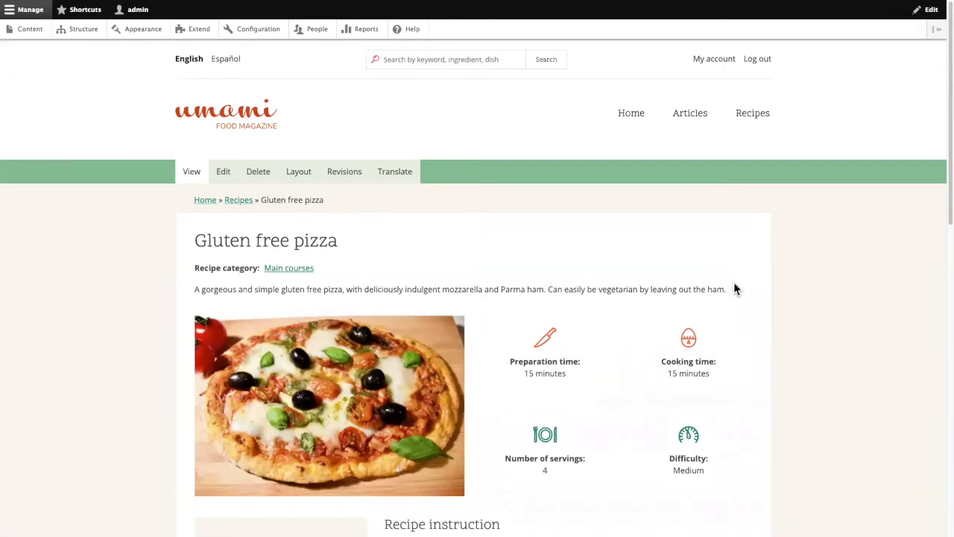
Open the site's list of taxonomy vocabularies
click(82, 32)
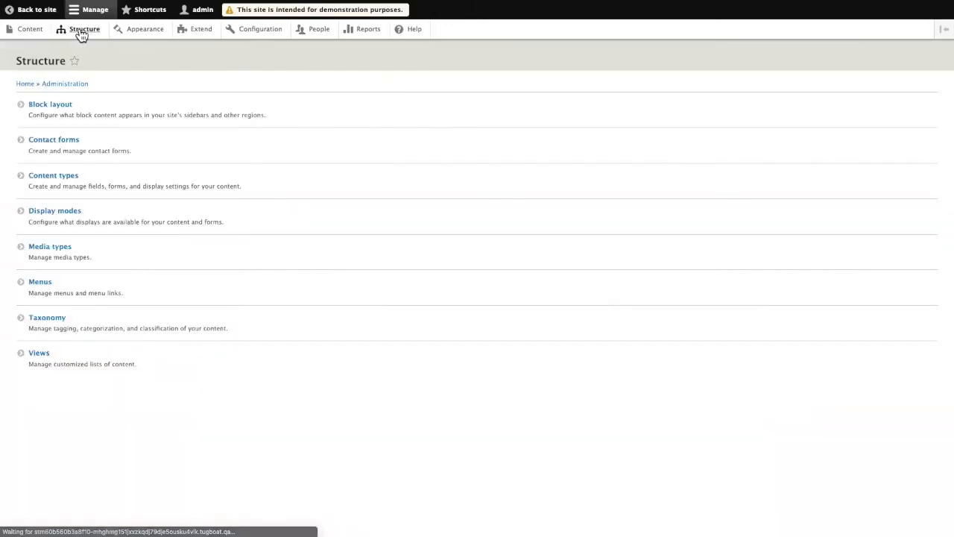
click(55, 318)
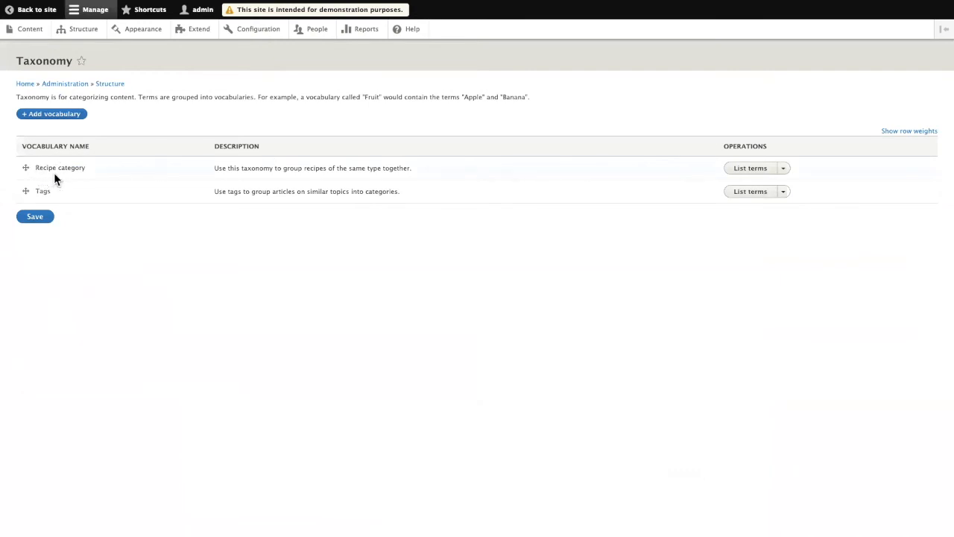
Add a term named Cocktail to the Recipe category vocabulary and return to its list of terms
click(736, 170)
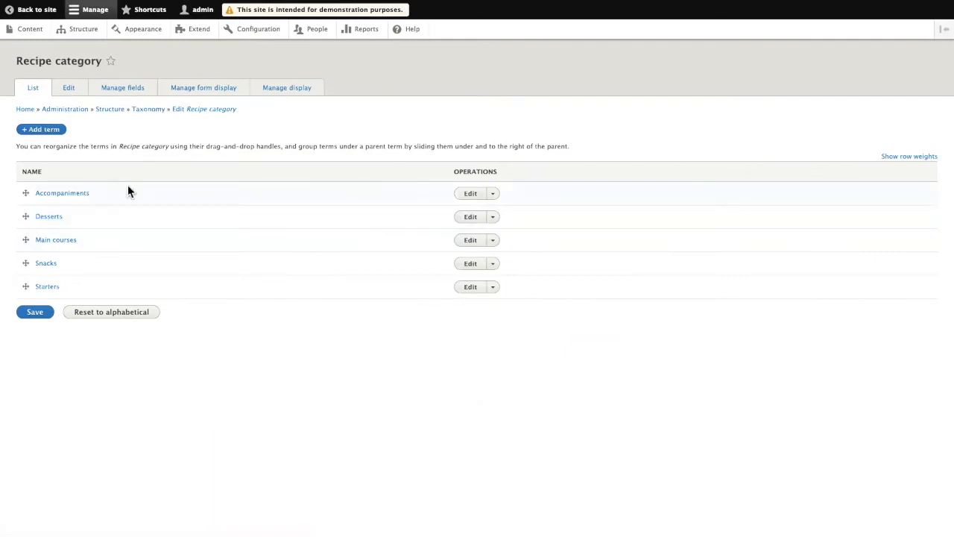
click(46, 131)
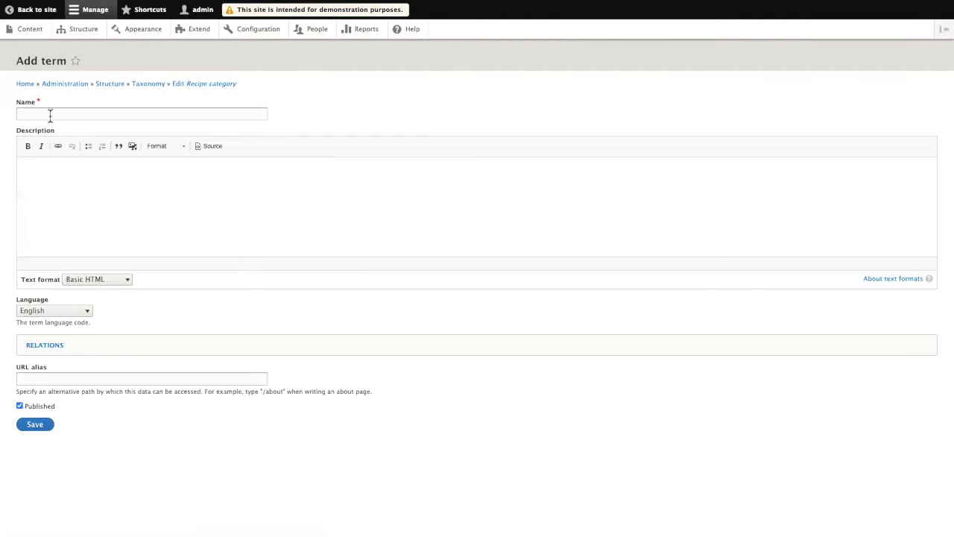
click(49, 114)
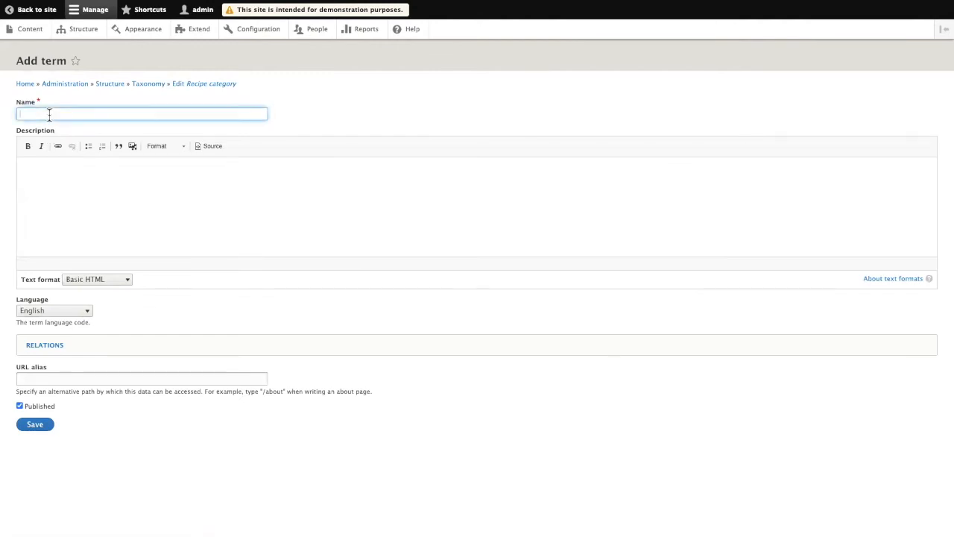
text(A)
key(BackSpace)
text(Cocktail)
key(Return)
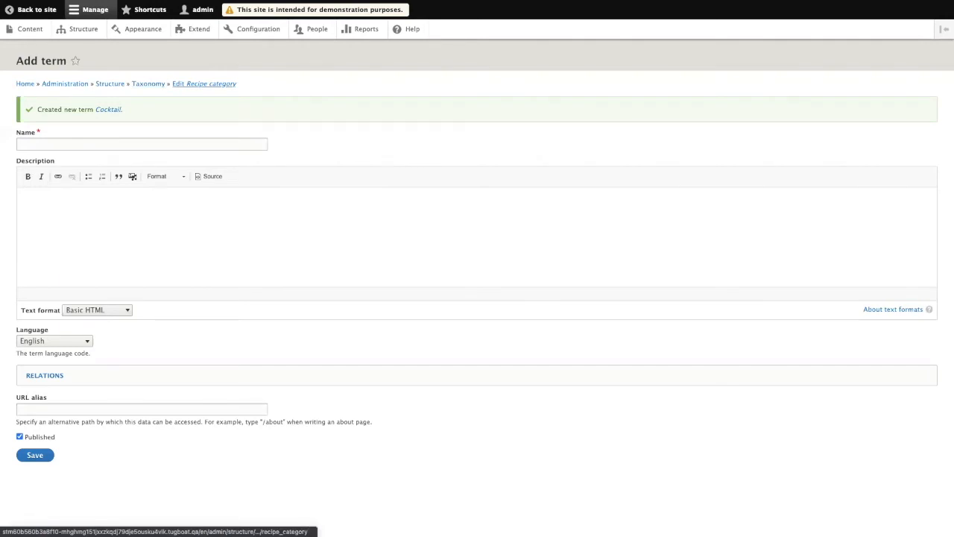
click(203, 83)
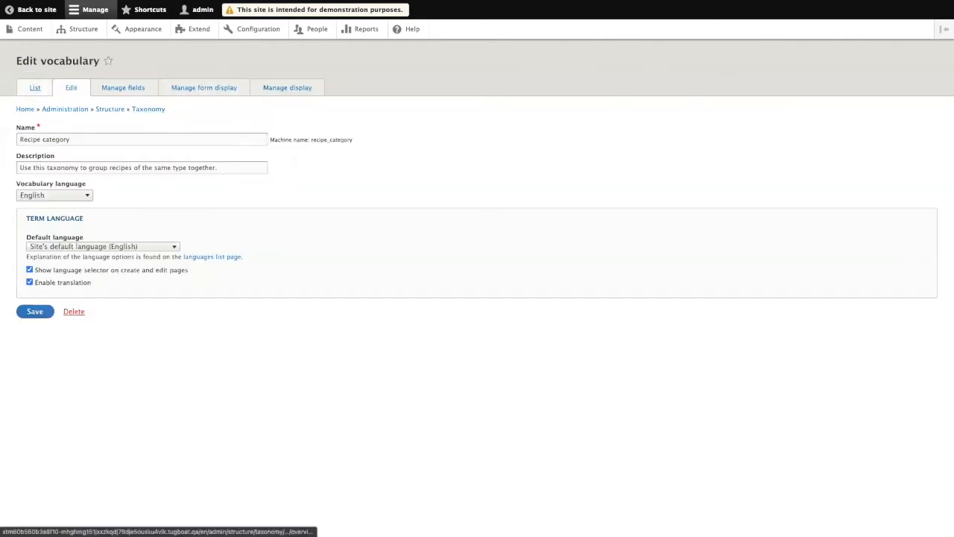
click(35, 88)
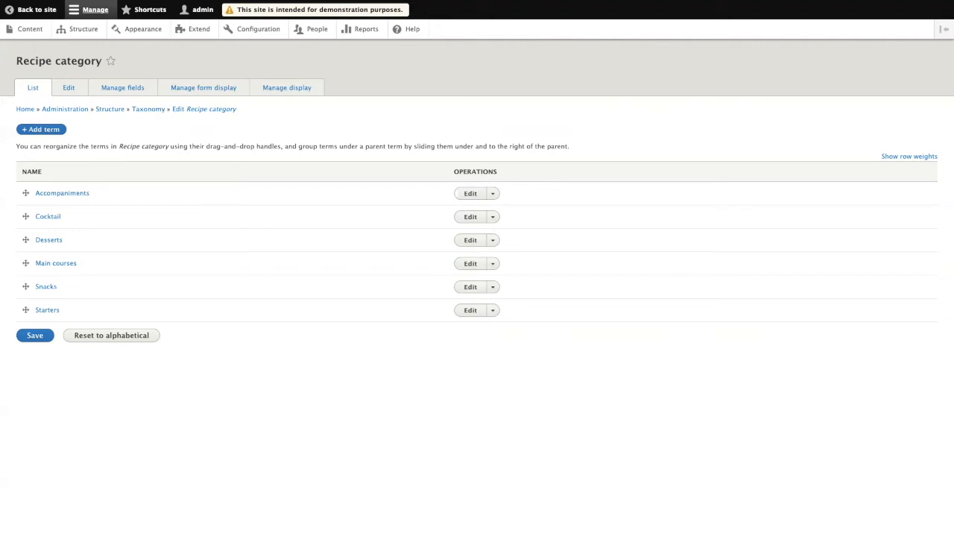
Look over the site's media types and its themes
click(83, 28)
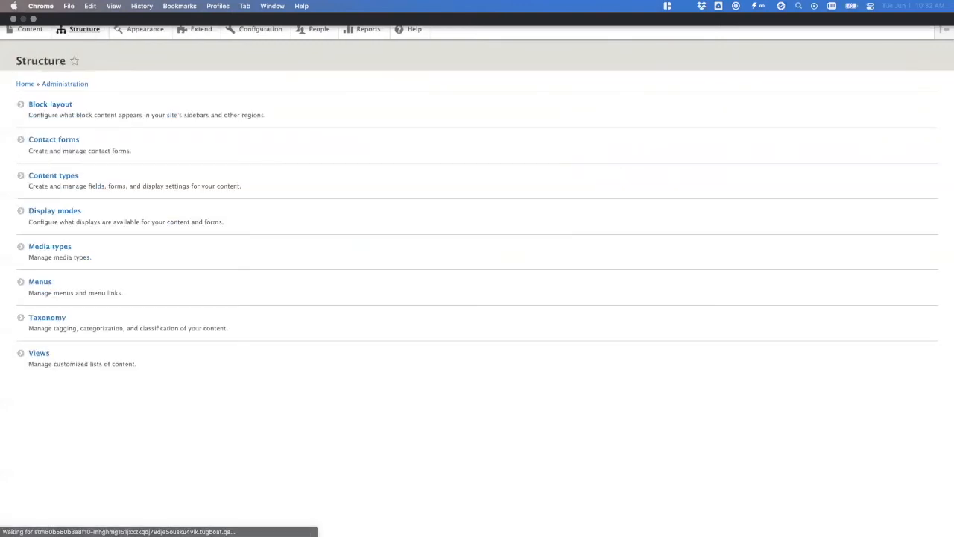
click(49, 246)
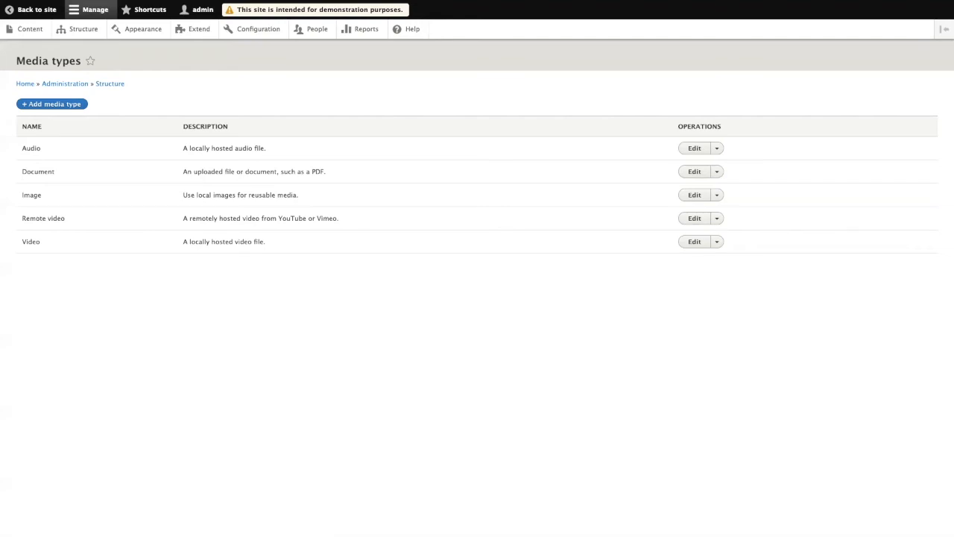
click(143, 29)
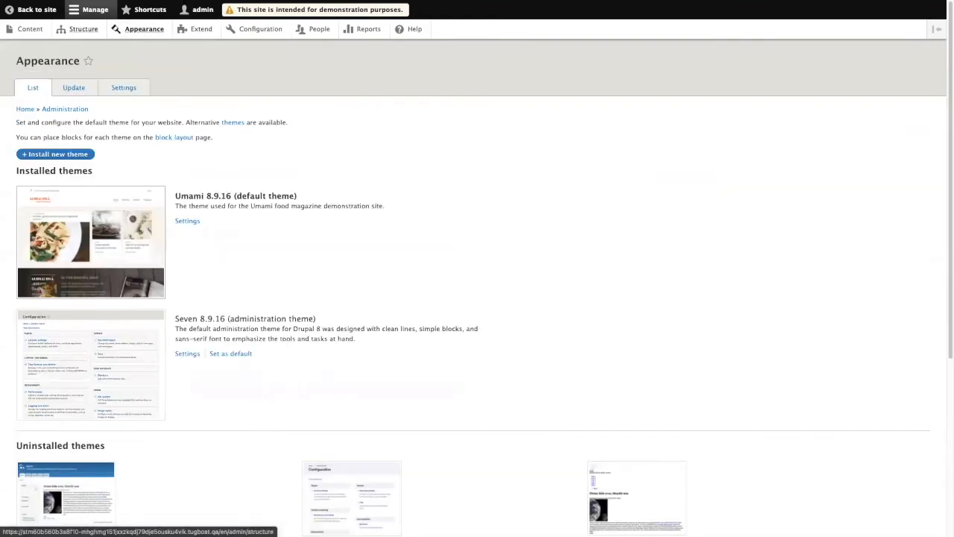
View the Umami block layout and the custom block library
click(84, 29)
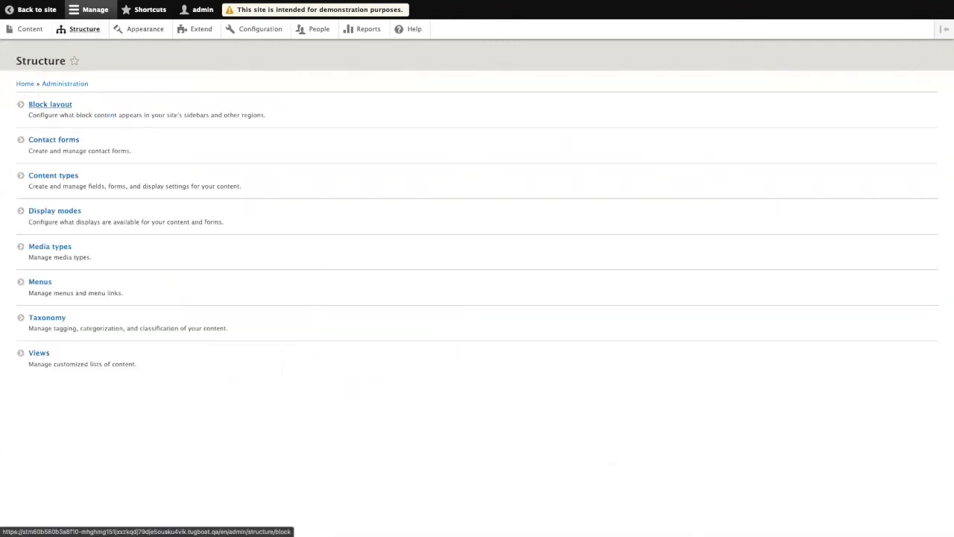
click(42, 103)
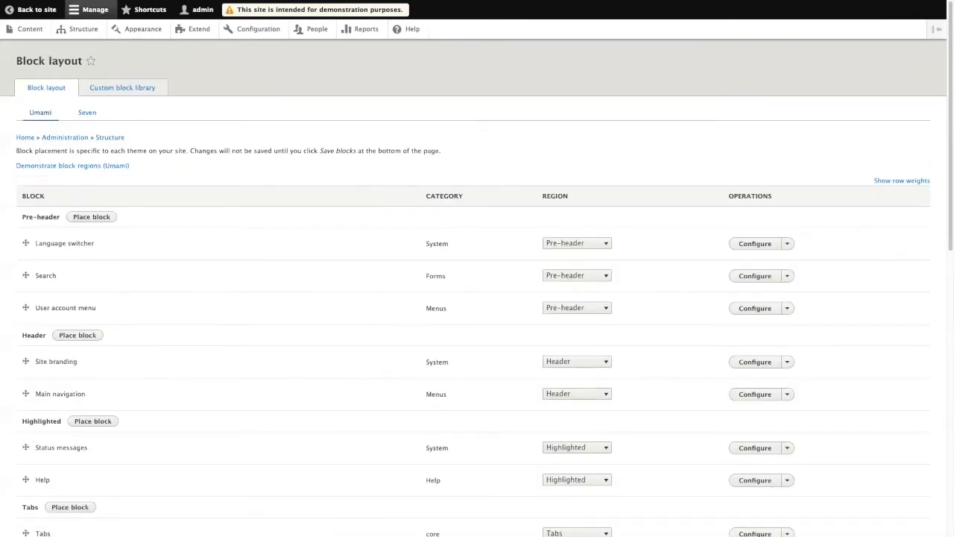
click(120, 87)
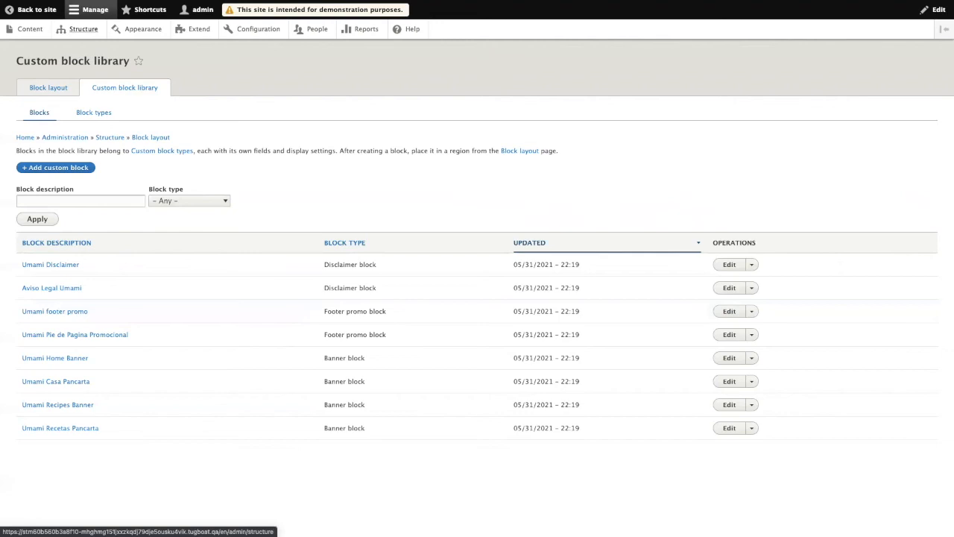
Look through the site's list of views and open the page produced by the Files view
click(84, 28)
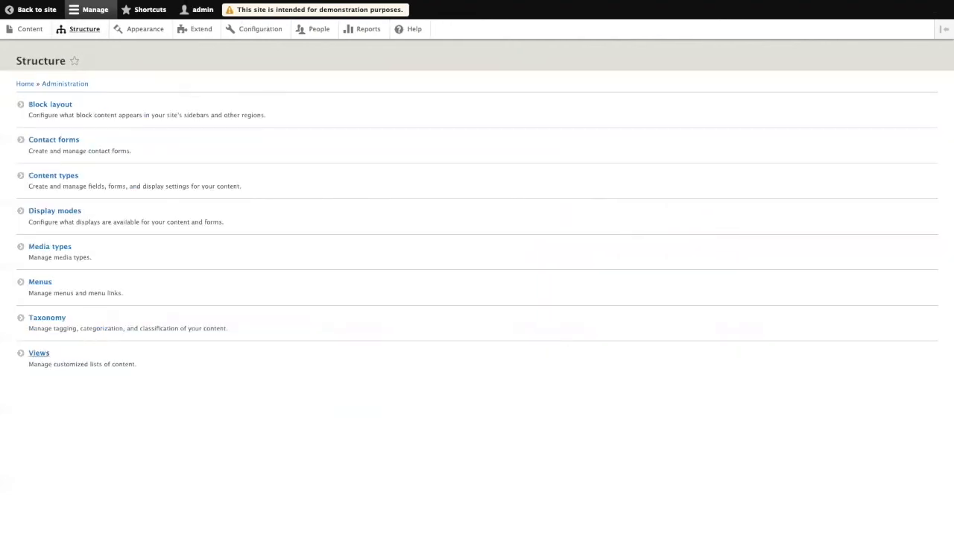
click(39, 353)
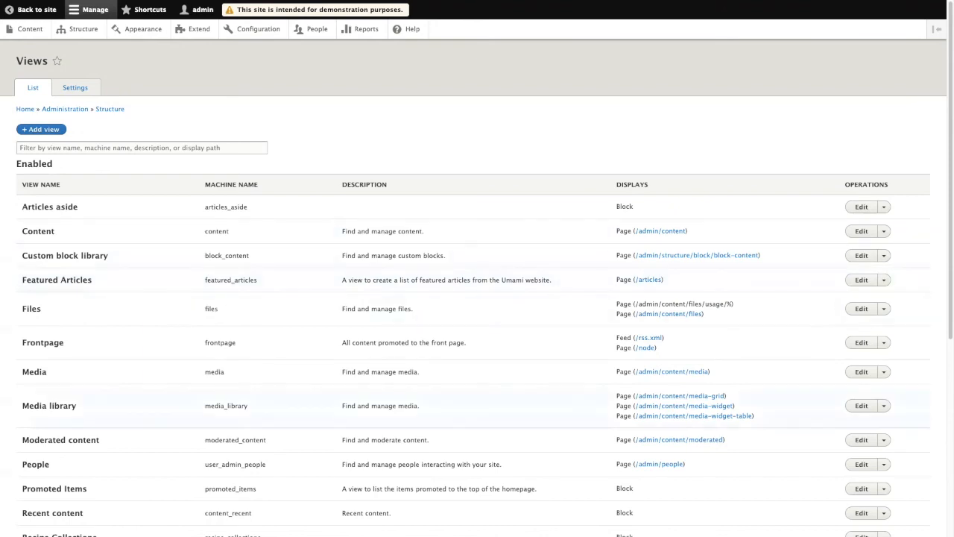
scroll(477, 298, down, 2)
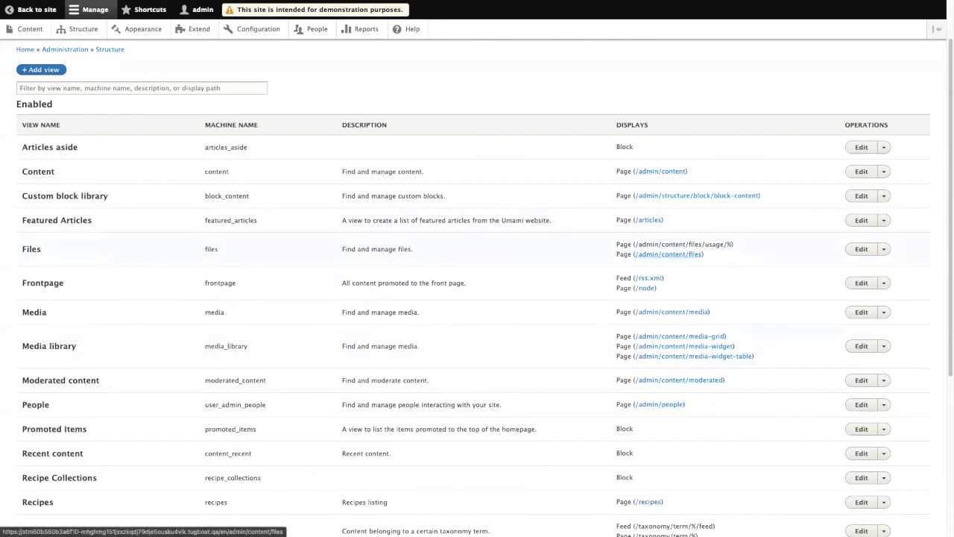
click(668, 254)
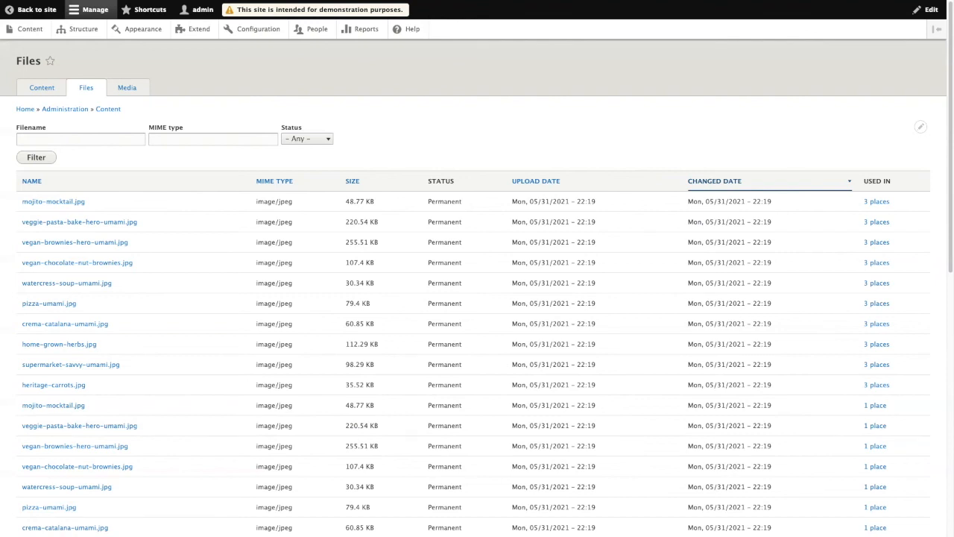
Examine the links of the Tools menu and the Main navigation menu in the site's menu administration
click(80, 29)
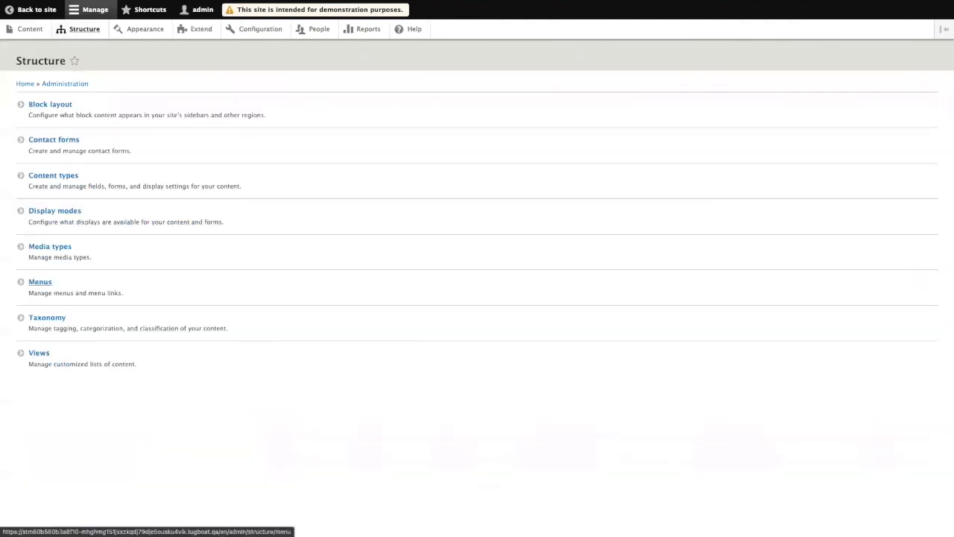
click(40, 282)
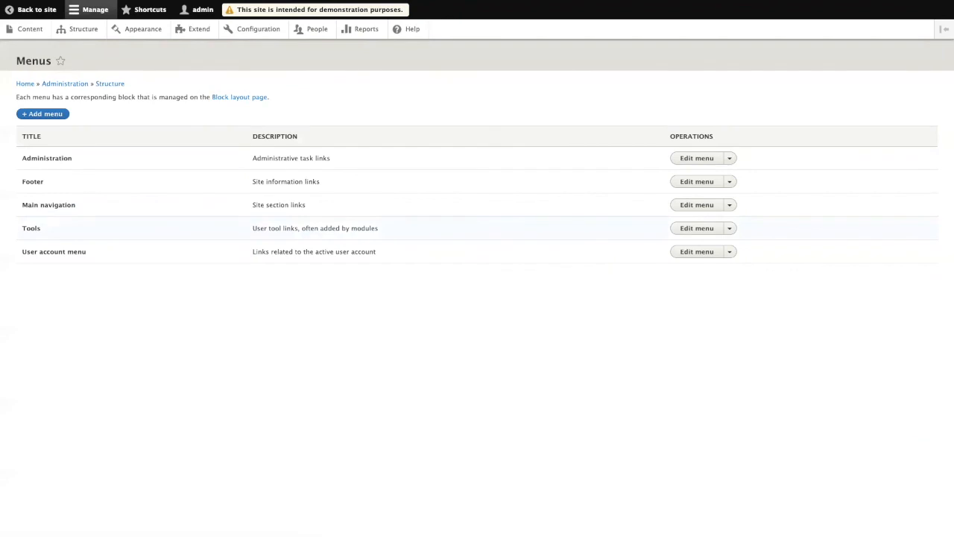
click(728, 228)
click(696, 228)
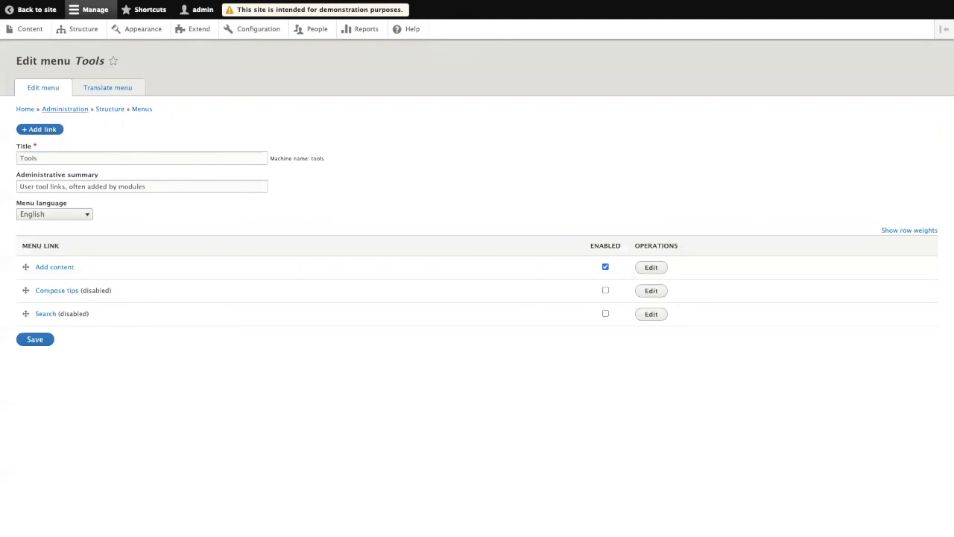
click(142, 109)
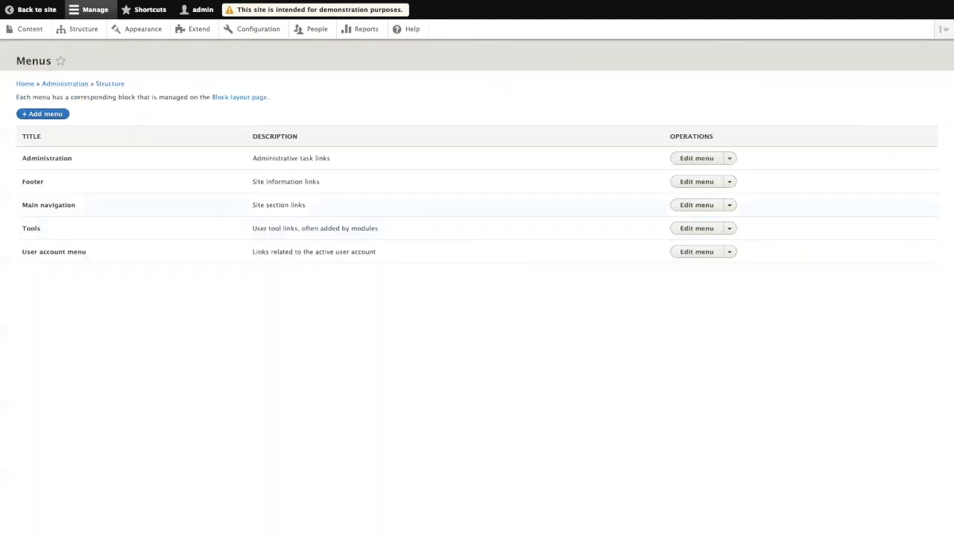
click(696, 204)
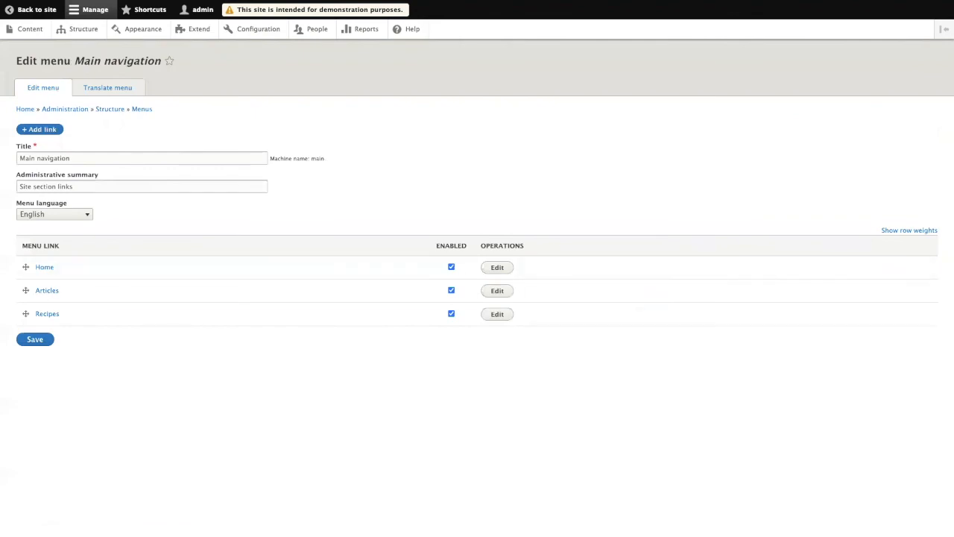
Return to the public site and open the Main navigation menu for editing from its contextual options
click(30, 9)
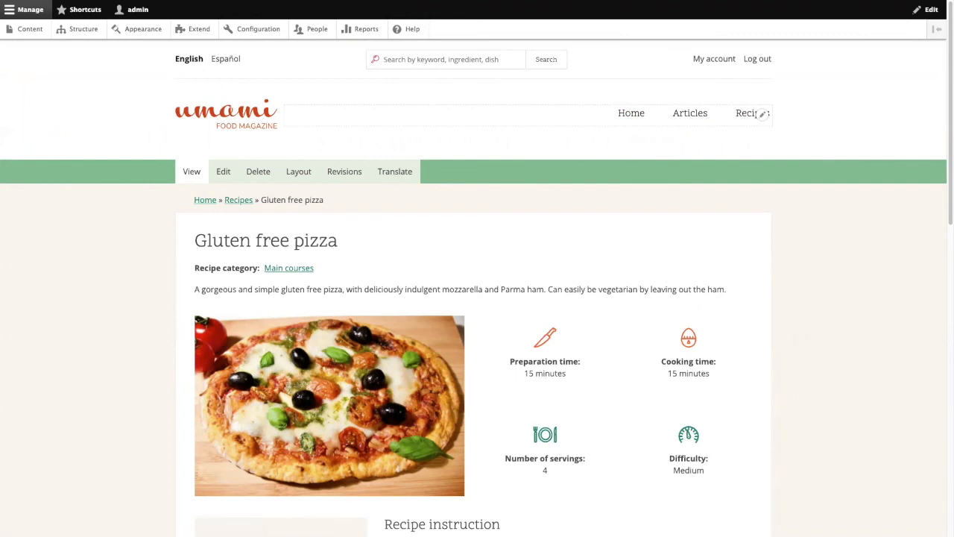
click(762, 113)
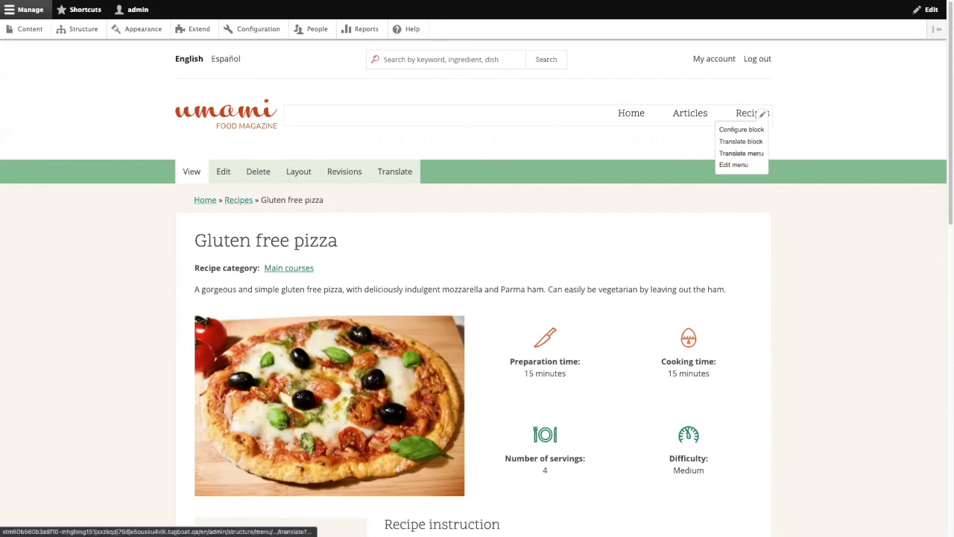
click(763, 113)
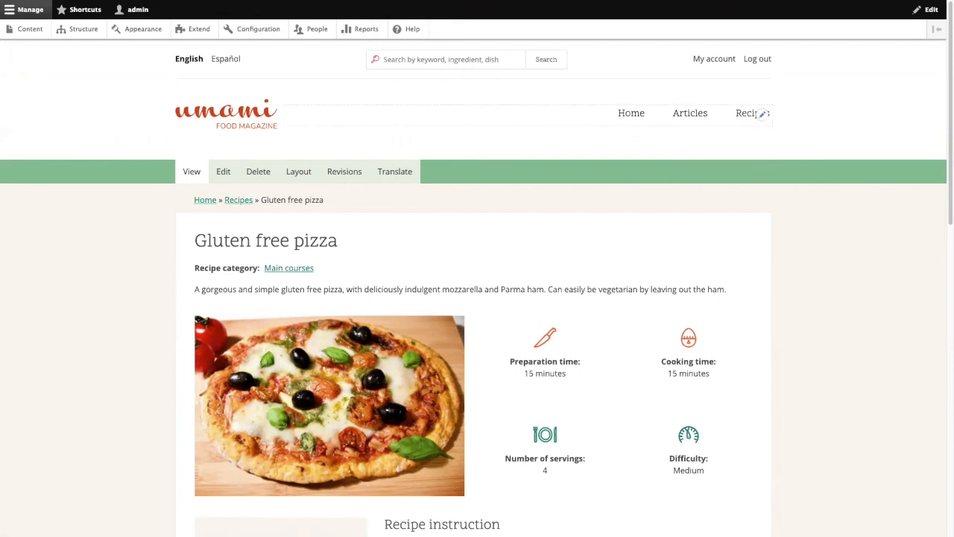
click(762, 113)
click(739, 164)
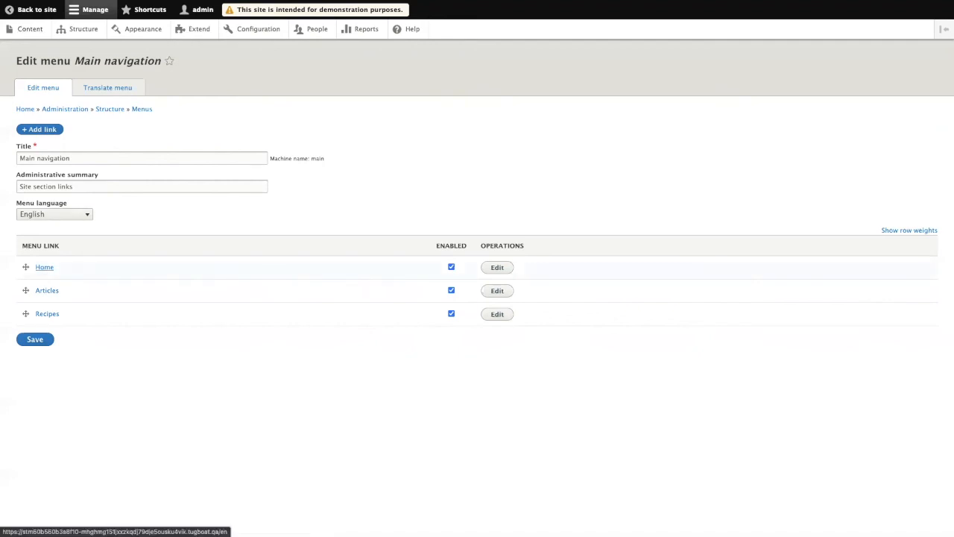
Open the article "The real deal for supermarket savvy shopping" for editing from the content list
click(30, 28)
click(812, 309)
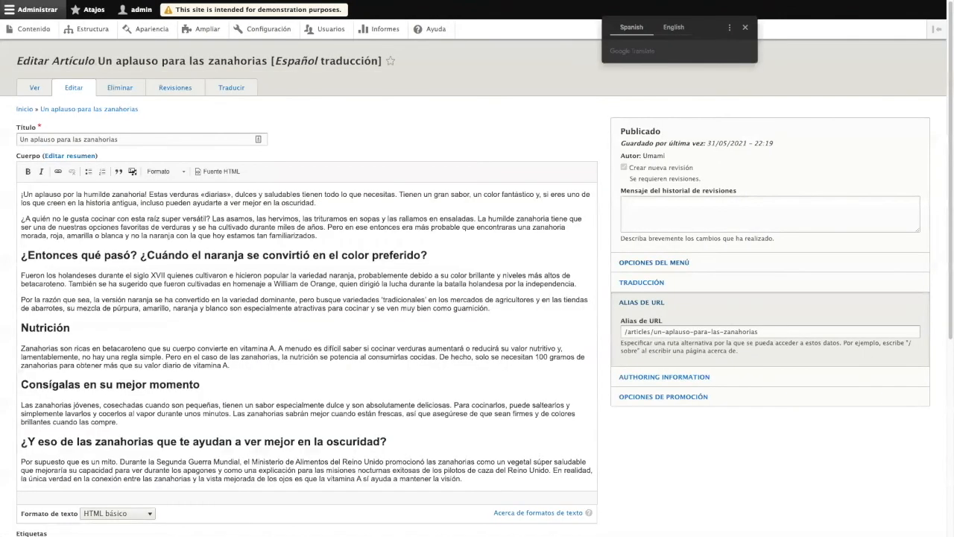
key(alt+Left)
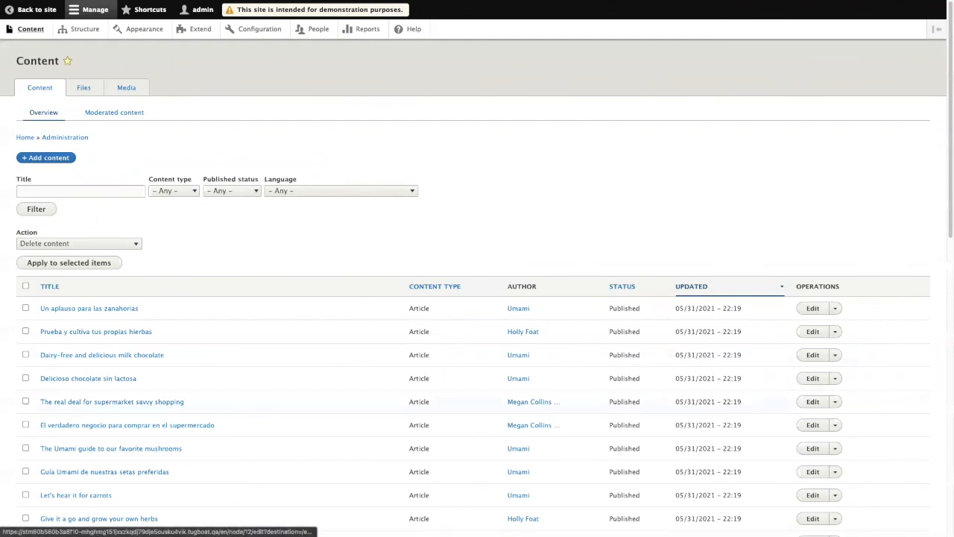
click(812, 401)
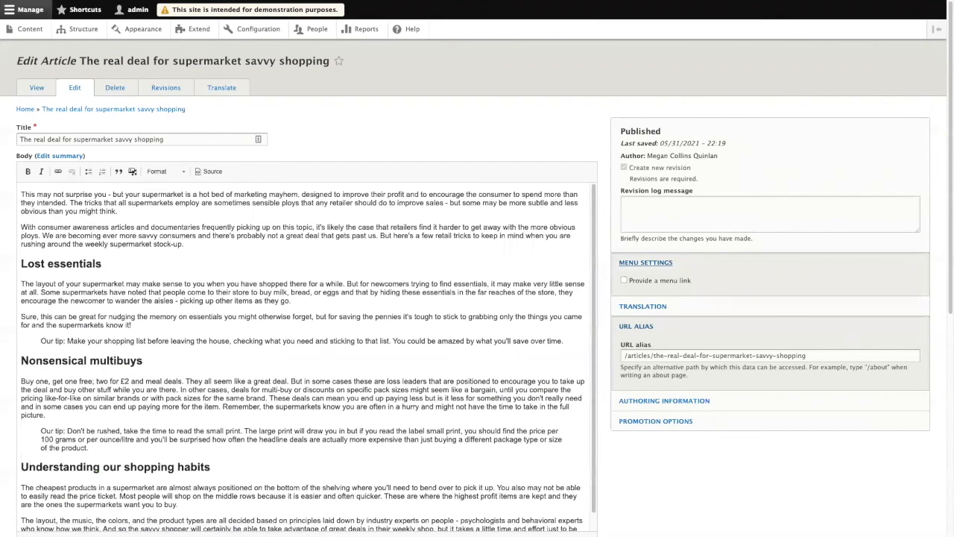
Enable a menu link for the article and check the available parent items, keeping Main navigation
click(624, 281)
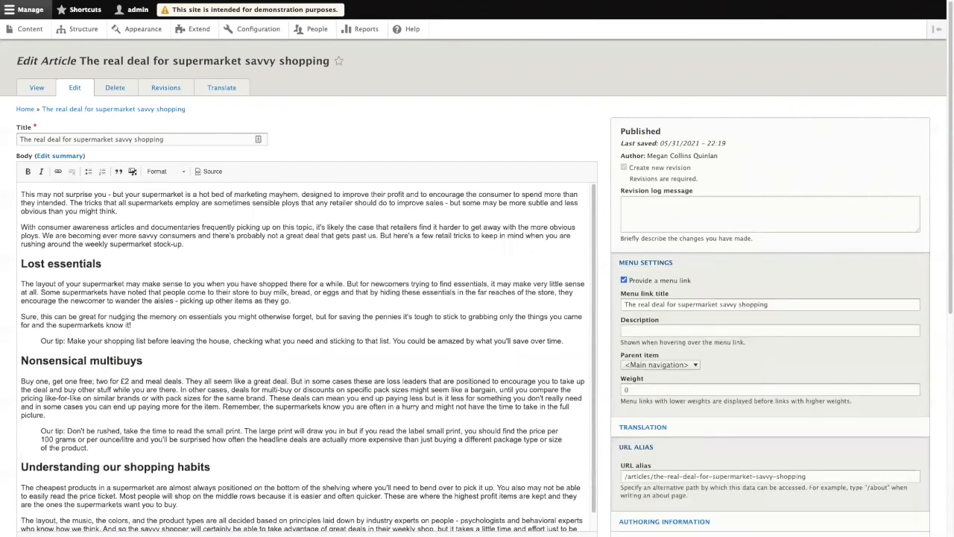
click(660, 364)
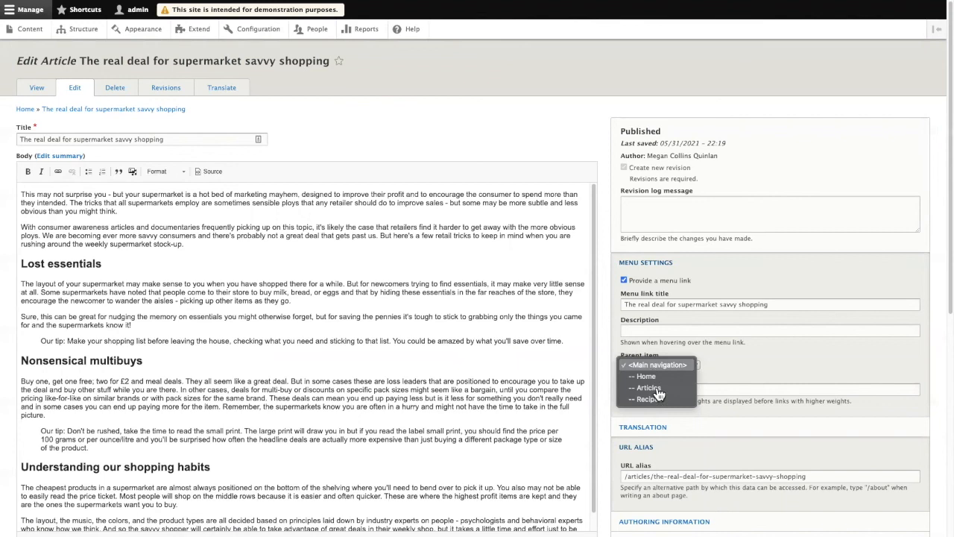
click(603, 150)
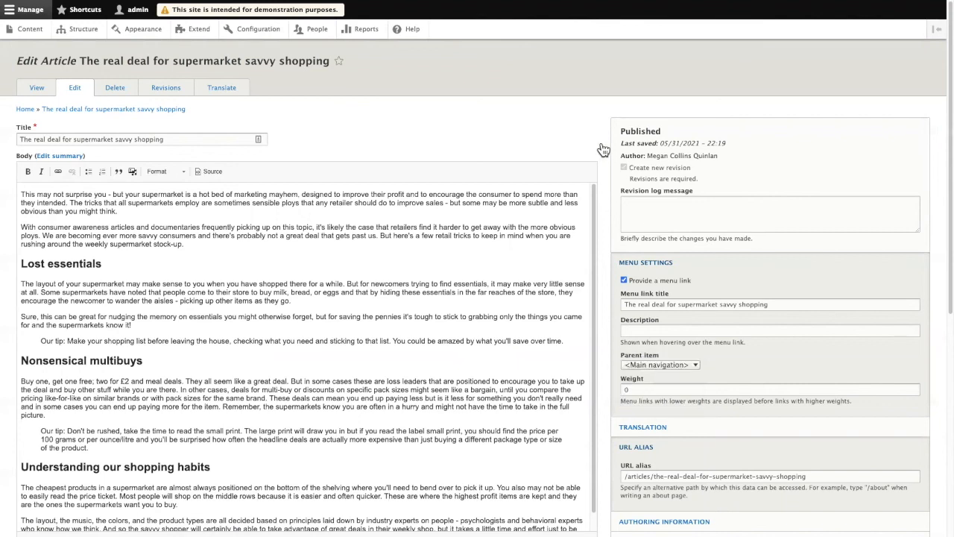